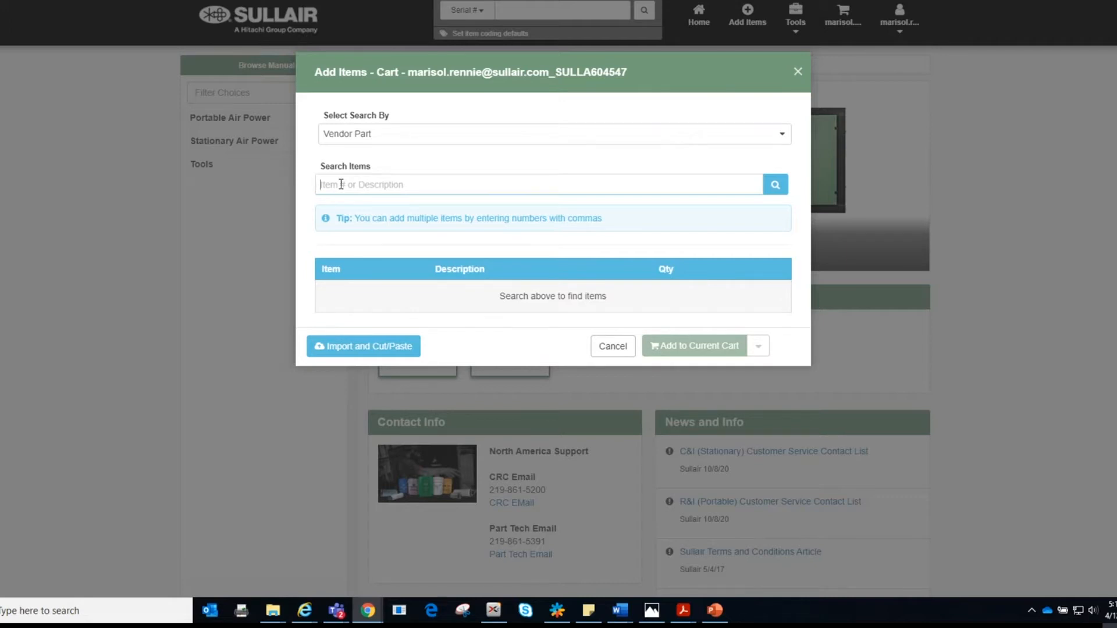
pyautogui.write('250013-626')
pyautogui.press('Return')
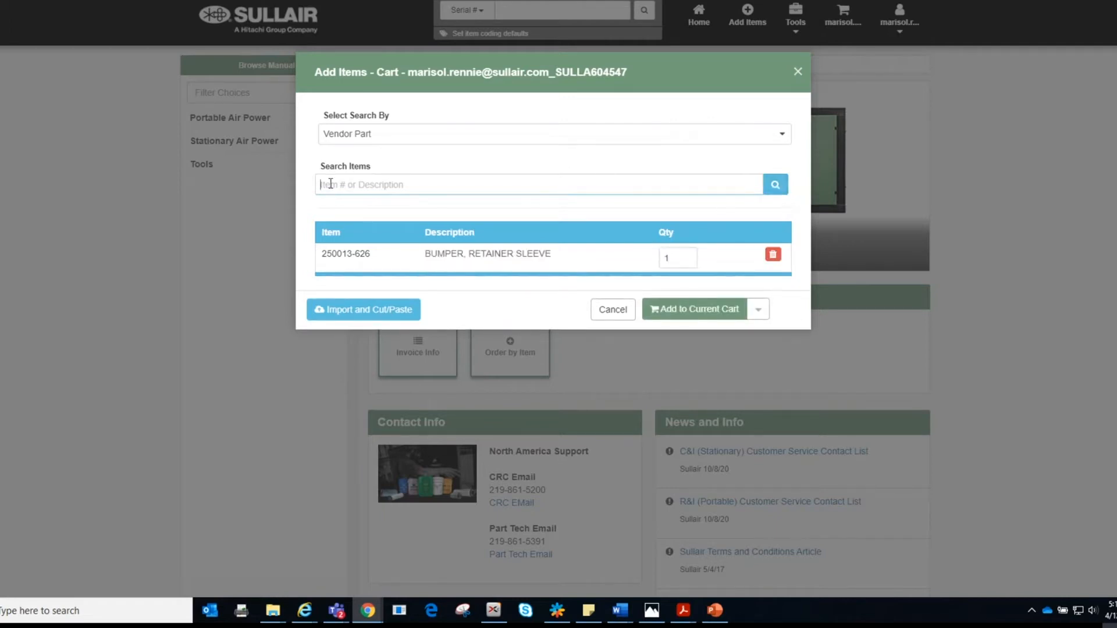
pyautogui.write('250013-594')
pyautogui.press('Return')
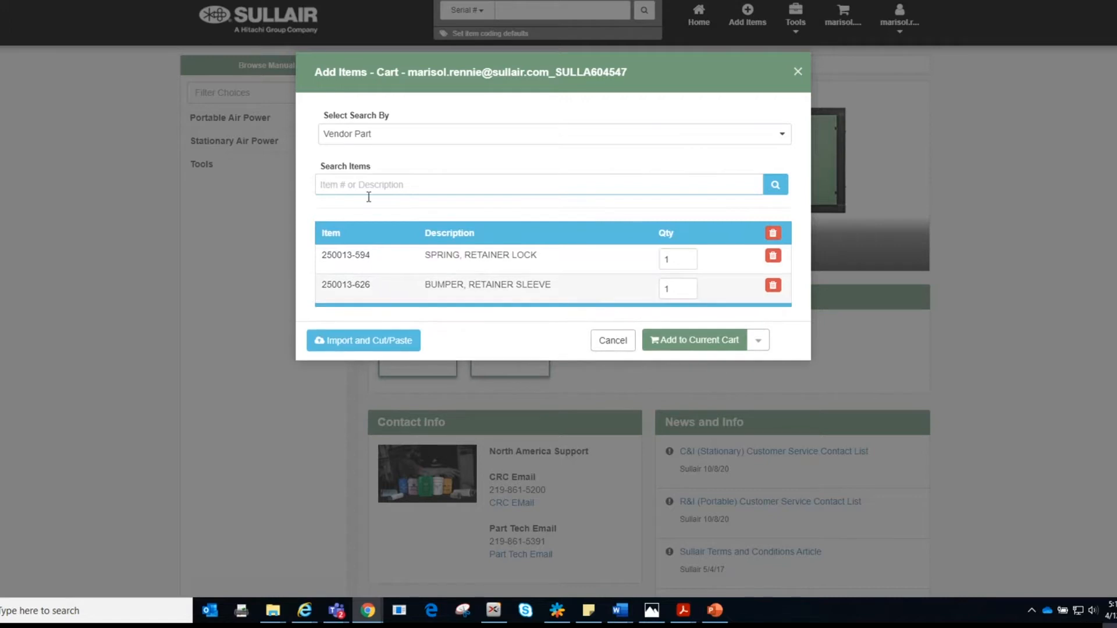
pyautogui.click(684, 290)
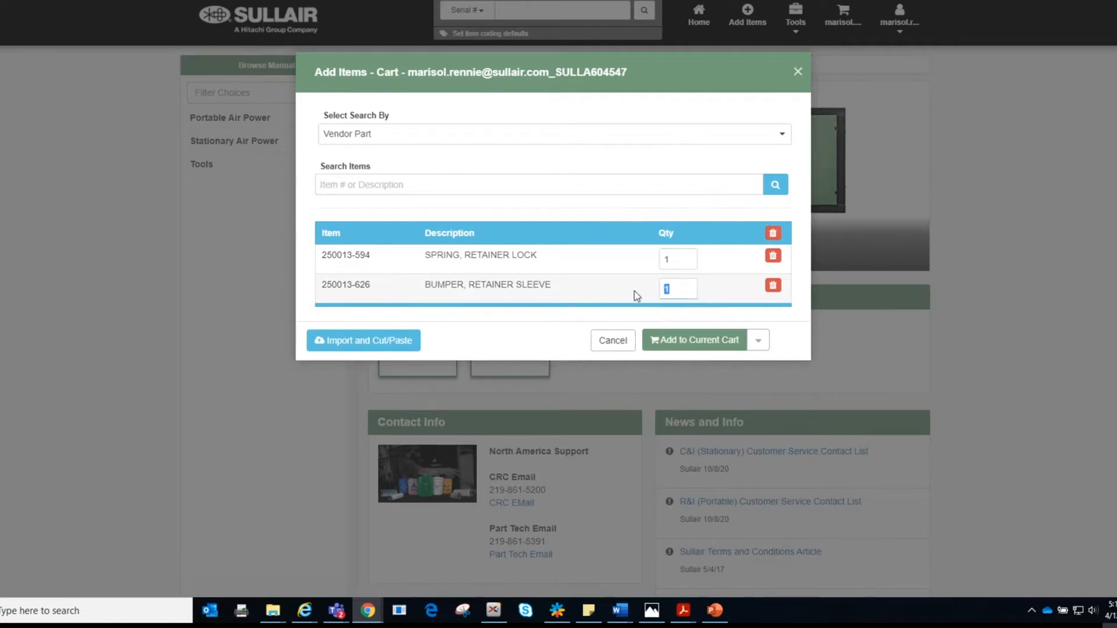
pyautogui.doubleClick(686, 259)
pyautogui.write('12')
pyautogui.click(773, 285)
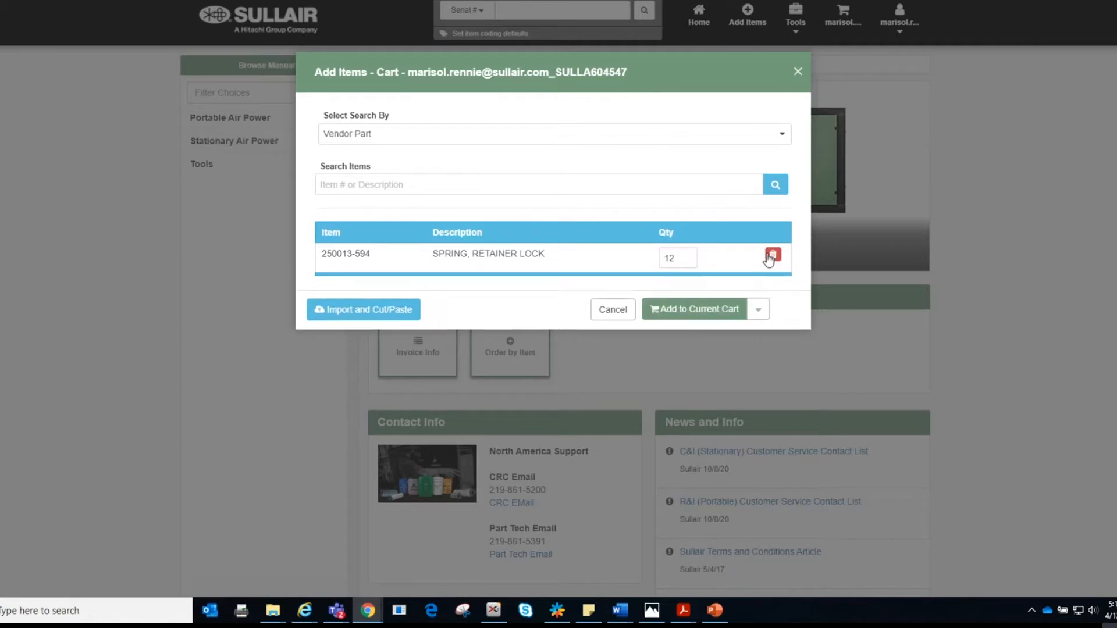
pyautogui.click(775, 255)
pyautogui.click(344, 186)
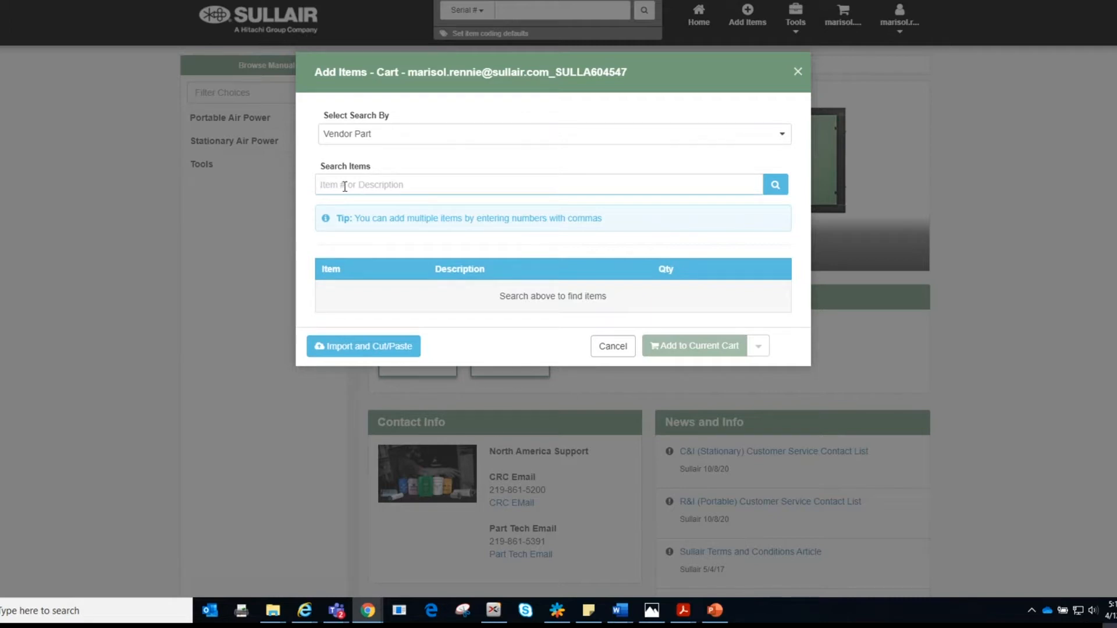
pyautogui.write('250013-626,250013-594')
pyautogui.click(778, 188)
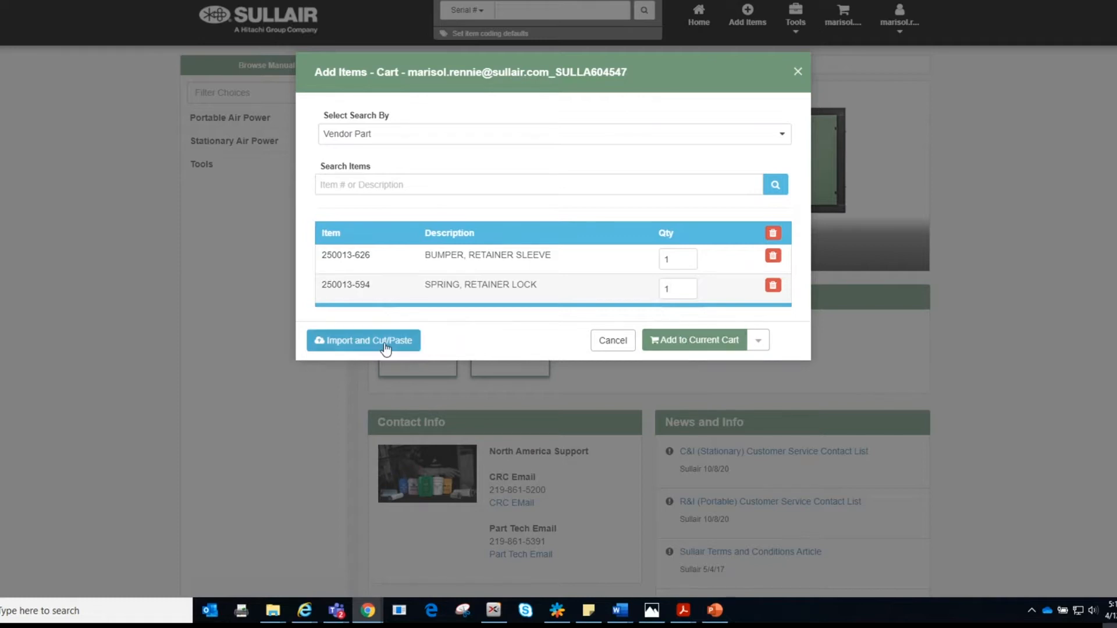
pyautogui.click(775, 259)
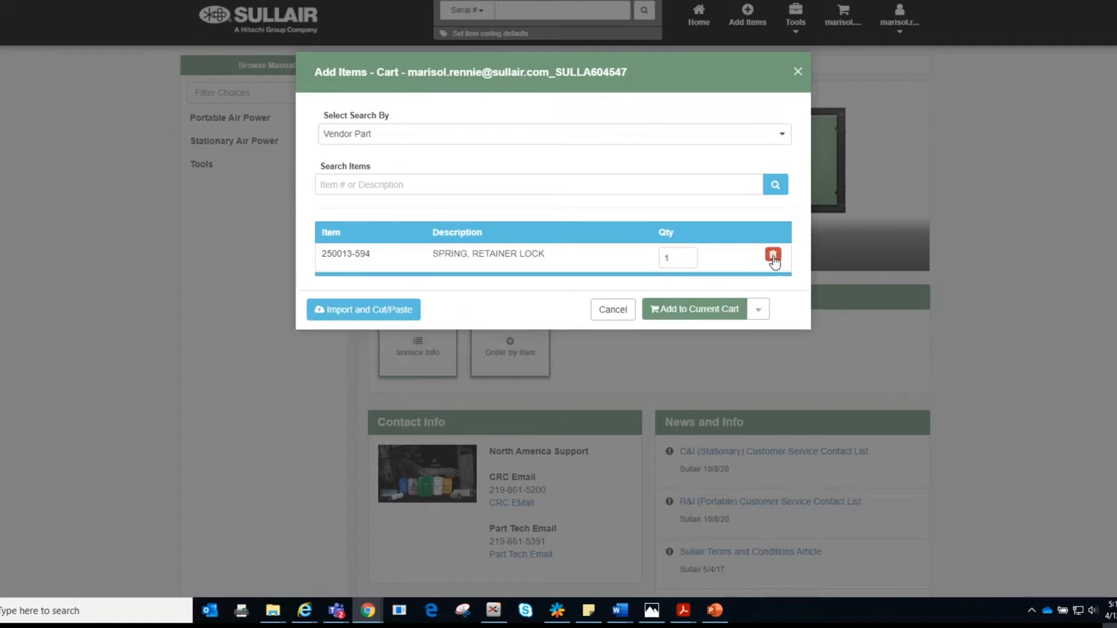
pyautogui.click(774, 259)
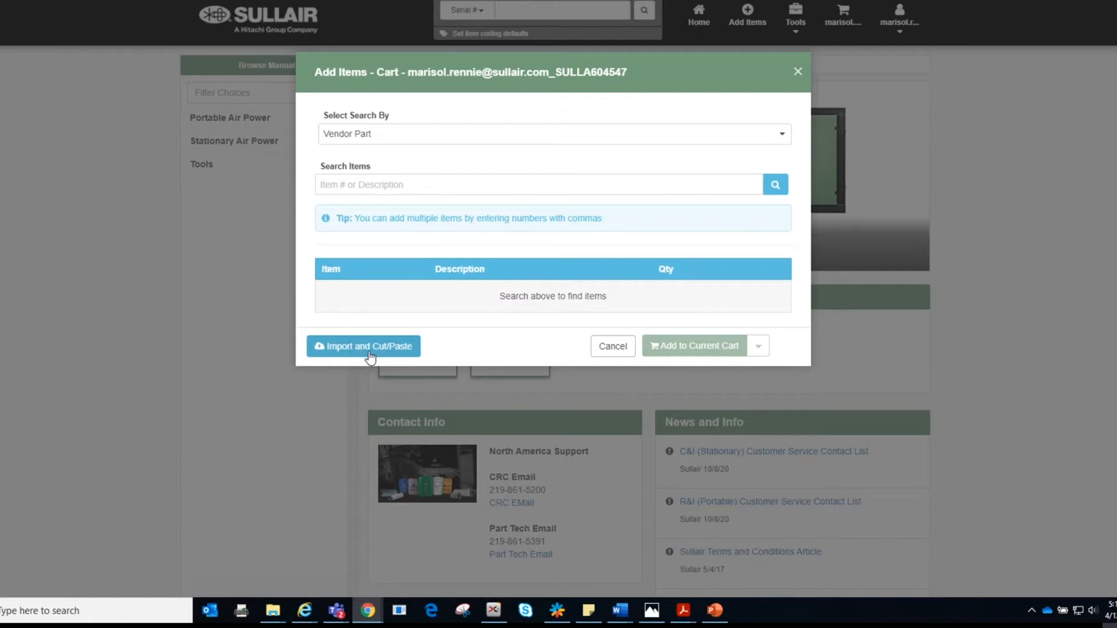
# Step: Open the cut-and-paste import view and paste part lines into the box
pyautogui.click(389, 347)
pyautogui.click(629, 207)
pyautogui.hotkey('ctrl', 'v')
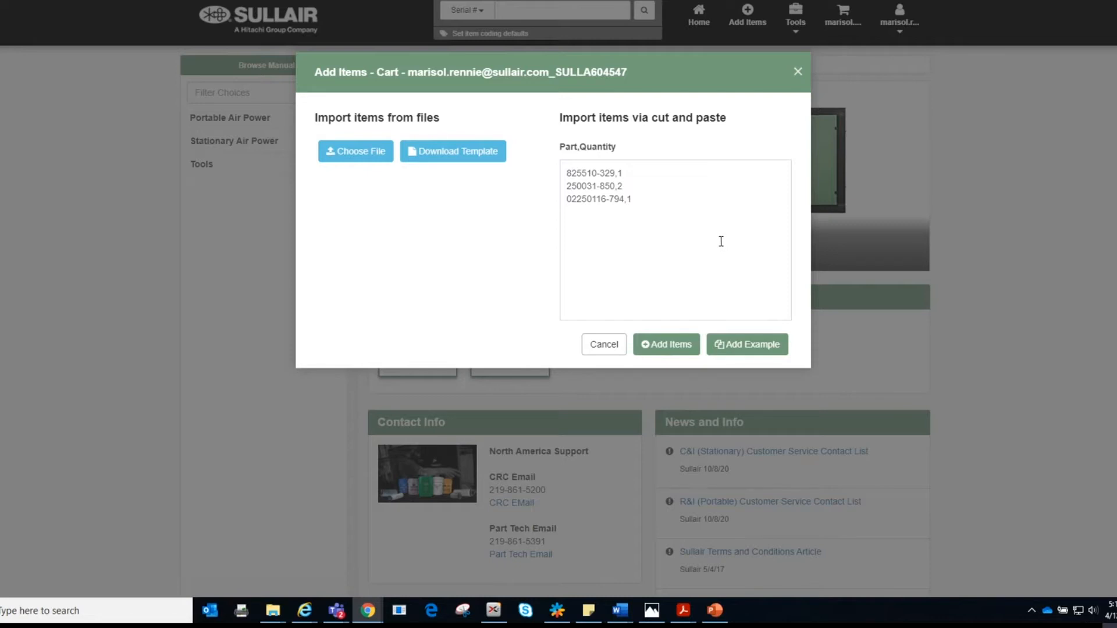
# Step: Replace the three example lines with 250013-626 and 250013-594 on separate lines
pyautogui.click(569, 173)
pyautogui.moveTo(568, 174); pyautogui.dragTo(639, 199)
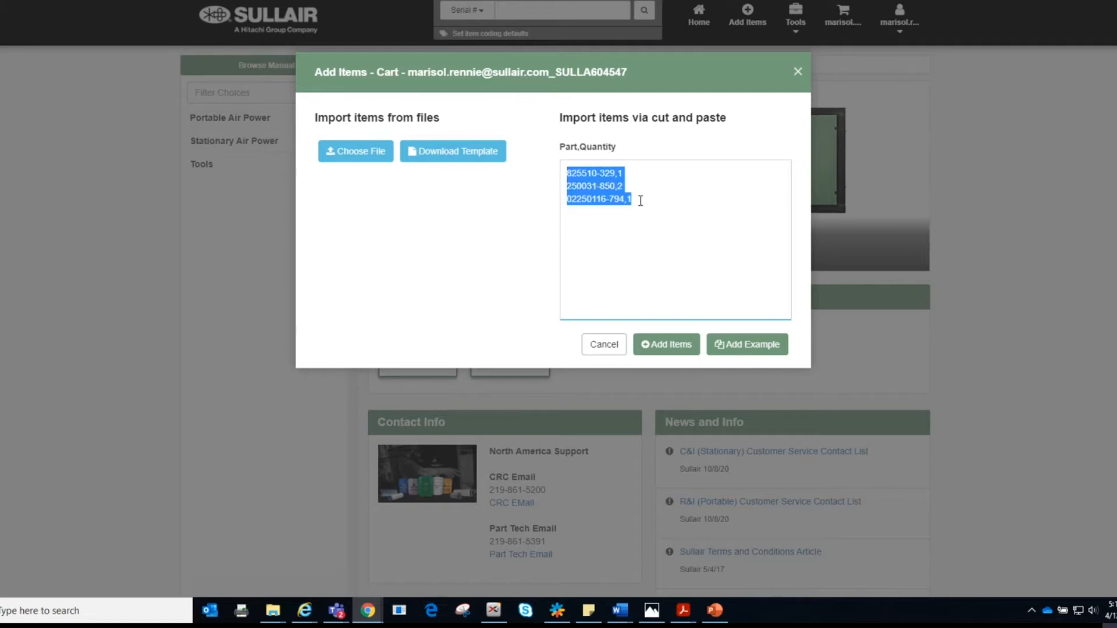
pyautogui.press('BackSpace')
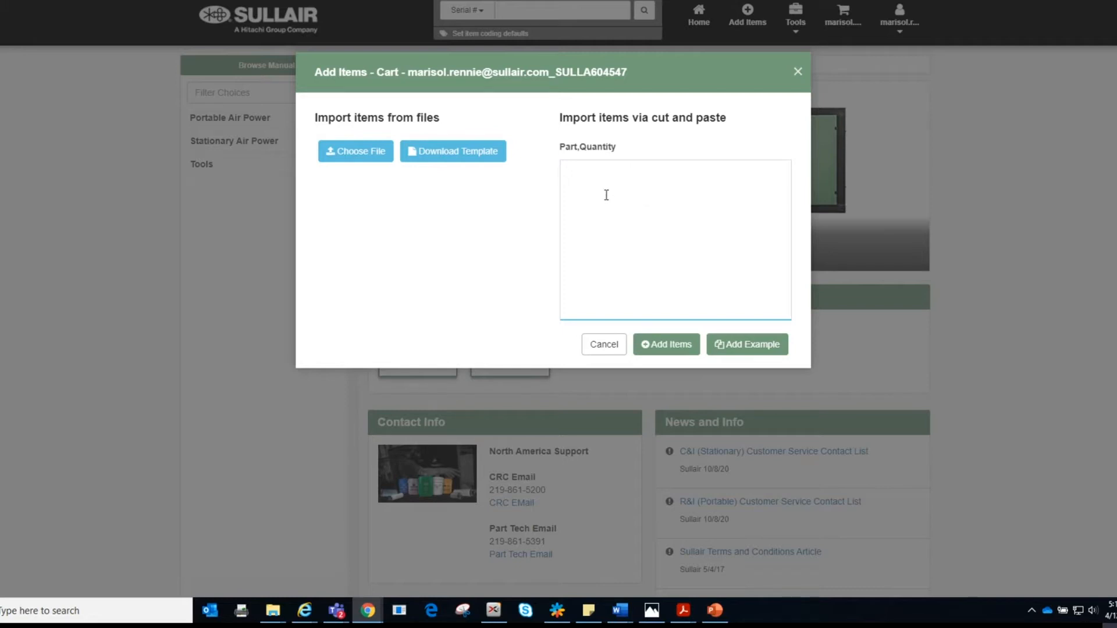
pyautogui.write('250013-626')
pyautogui.write('250013-594')
# Step: Load both parts, set quantities to 12 and 50, drop the invalid row, and add them to the cart
pyautogui.click(656, 347)
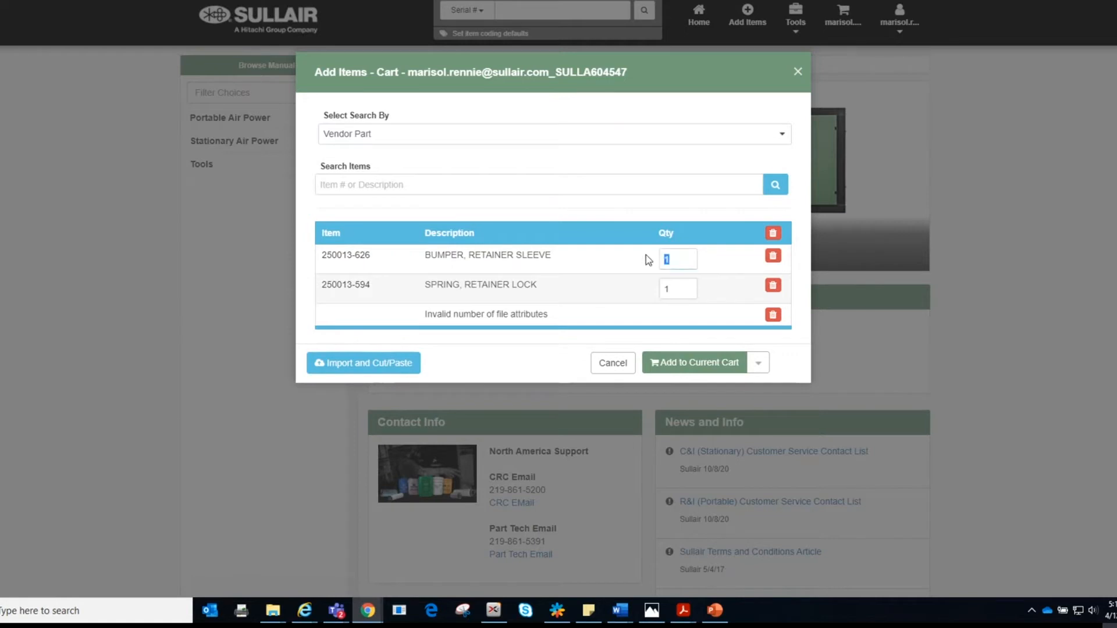
pyautogui.doubleClick(669, 288)
pyautogui.write('50')
pyautogui.click(549, 345)
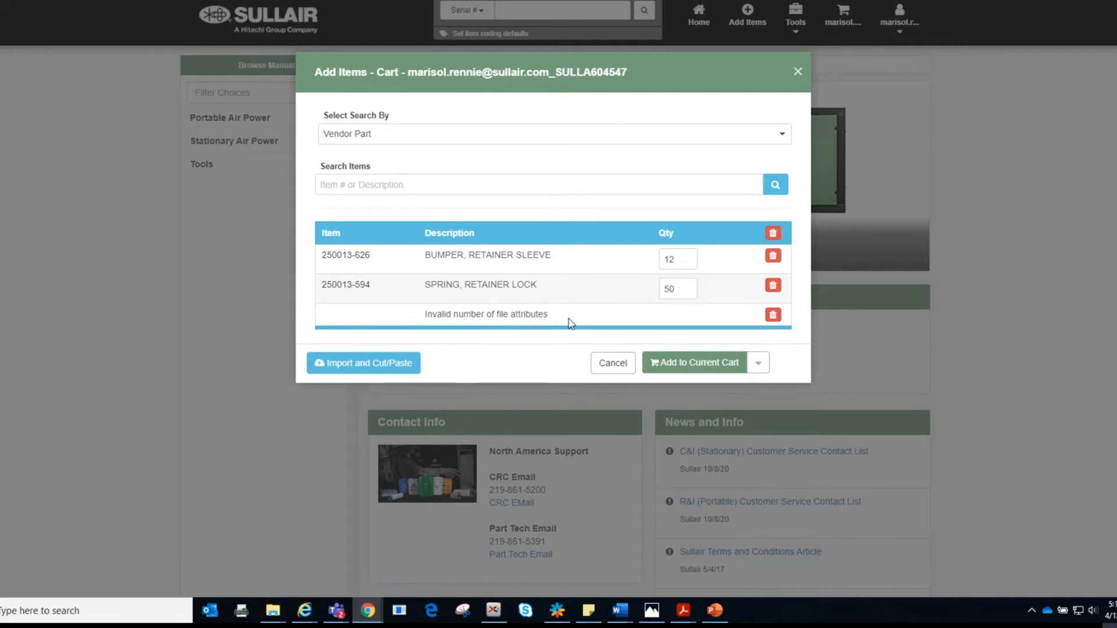
pyautogui.click(773, 316)
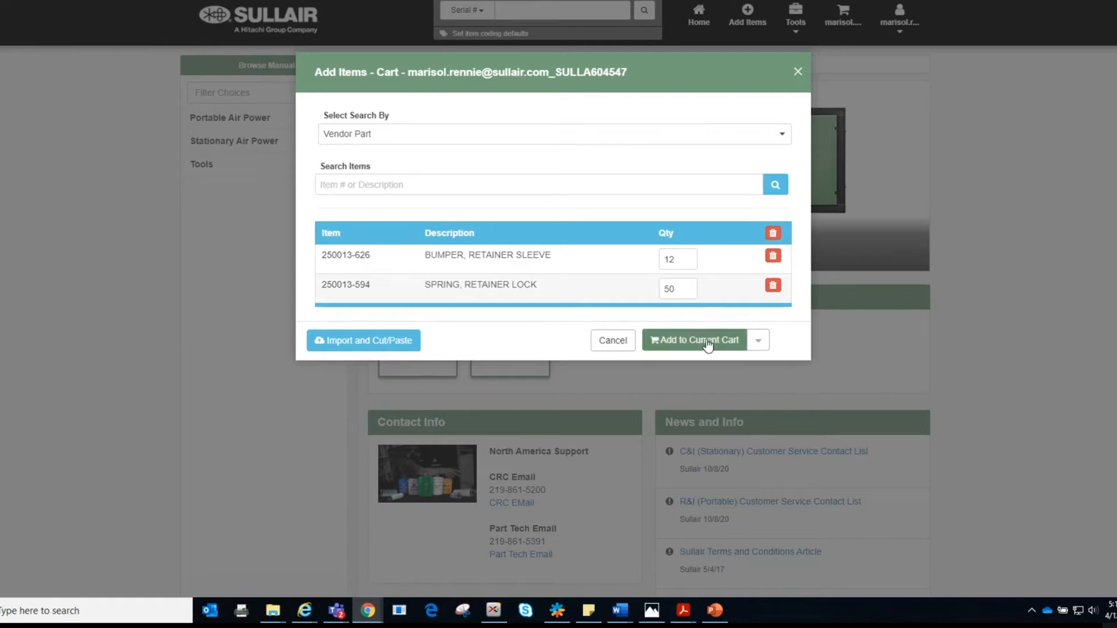
pyautogui.click(686, 346)
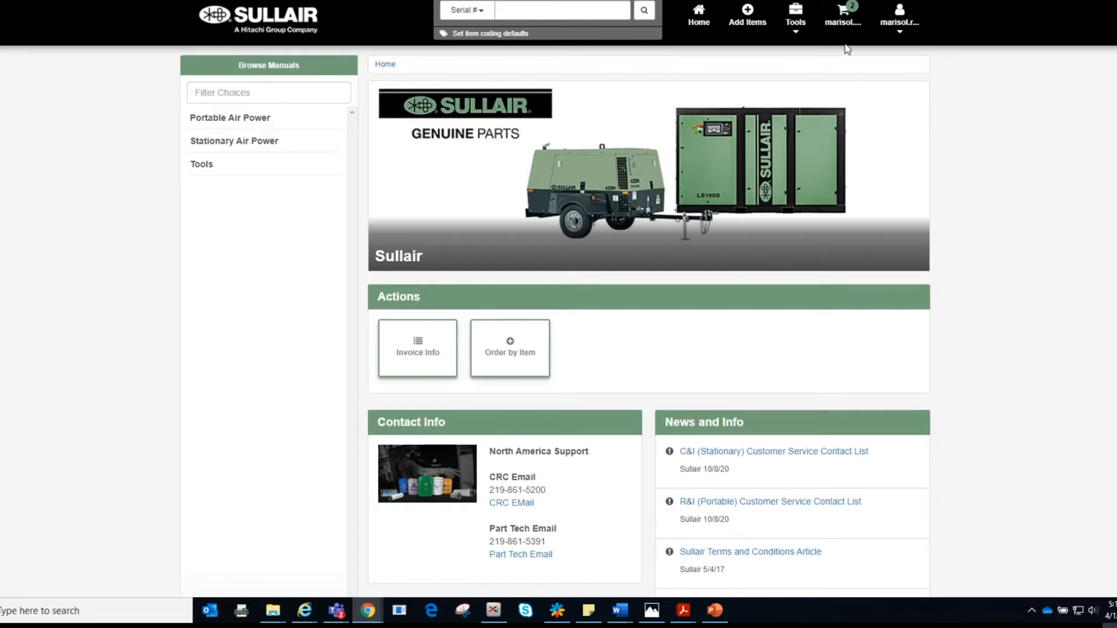
# Step: Open the cart listing 250013-626 at 12 and 250013-594 at 50, totalling $494.00
pyautogui.click(847, 21)
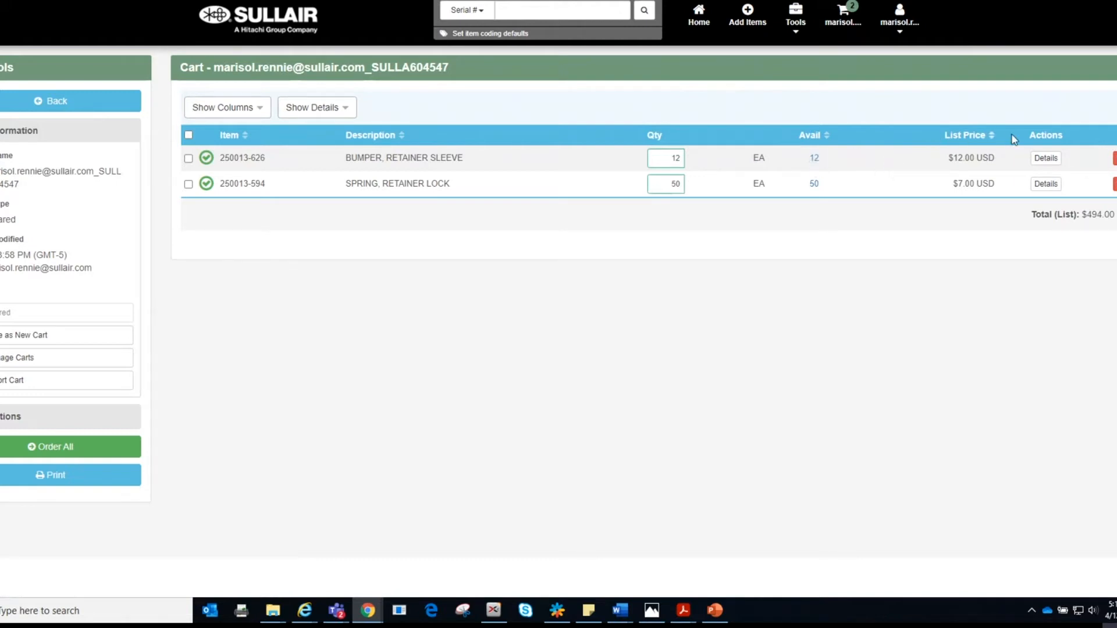
# Step: Update the 250013-626 bumper's quantity of 12 from its details page and return to the cart
pyautogui.click(1048, 161)
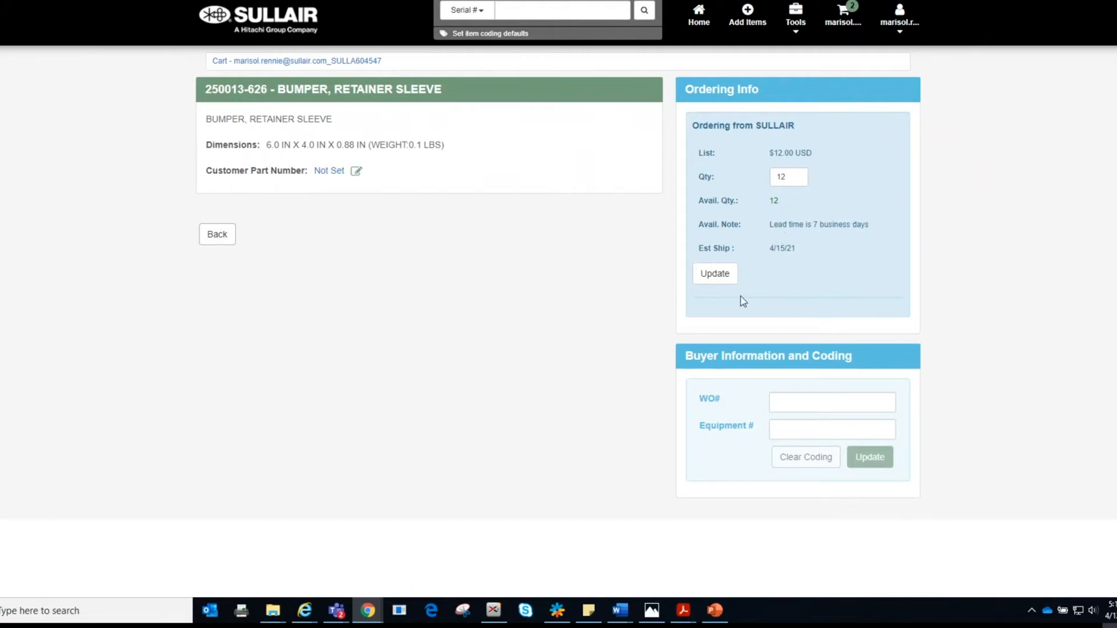
pyautogui.click(725, 275)
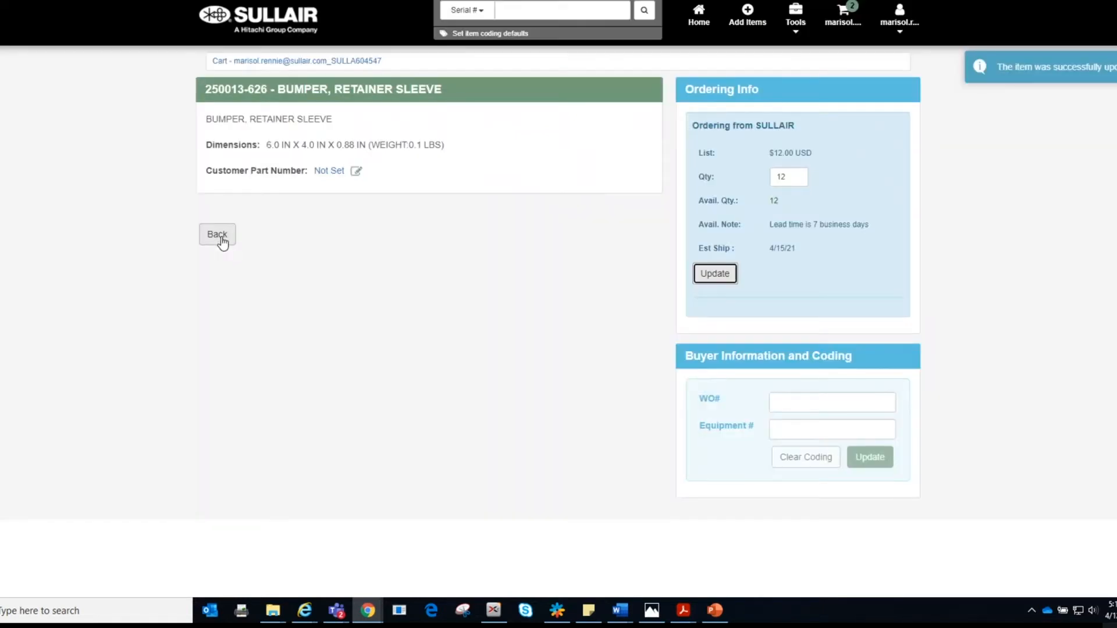
pyautogui.click(221, 239)
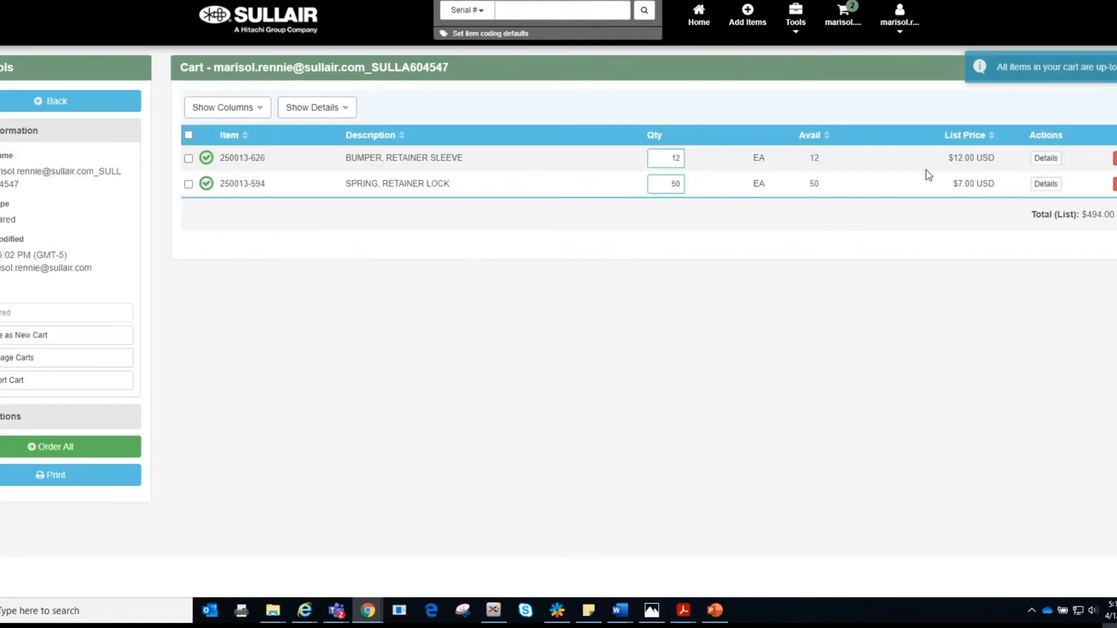
# Step: Review the 250013-594 spring's details, return to the cart, and toggle the bumper row selection
pyautogui.click(1045, 184)
pyautogui.click(215, 243)
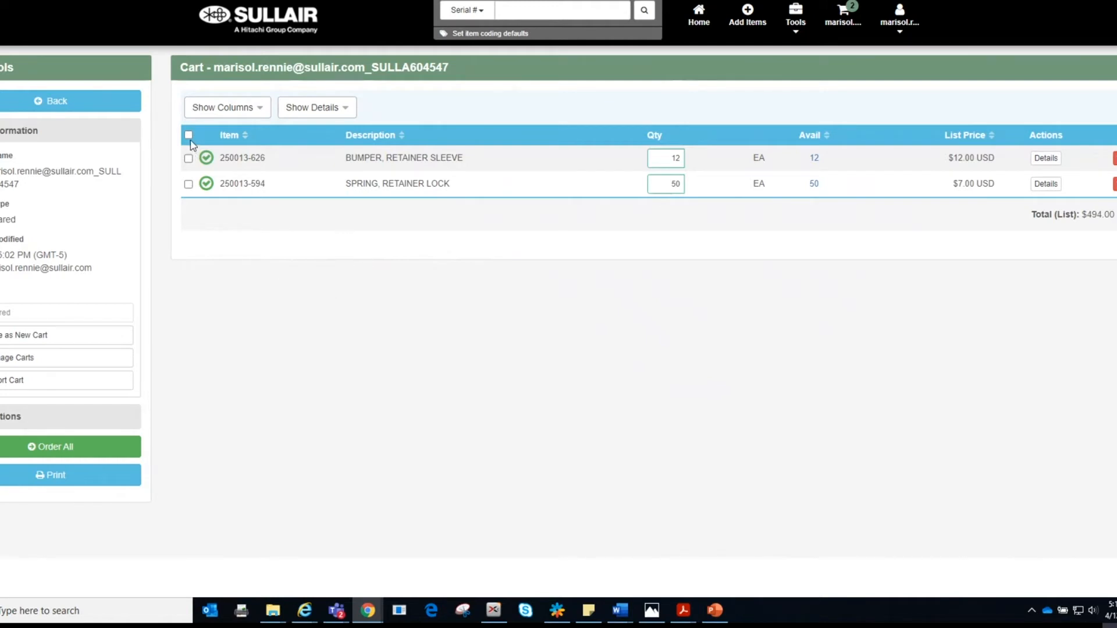
pyautogui.click(187, 159)
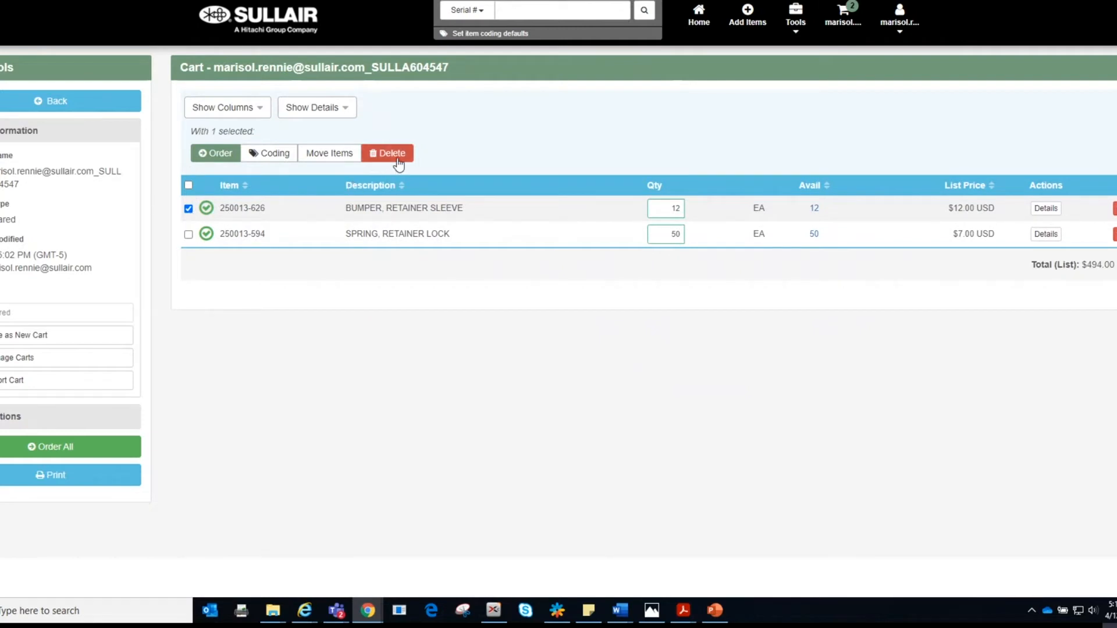
pyautogui.click(188, 209)
# Step: Hide item details and show the checkbox and Item number columns in the cart table
pyautogui.click(338, 114)
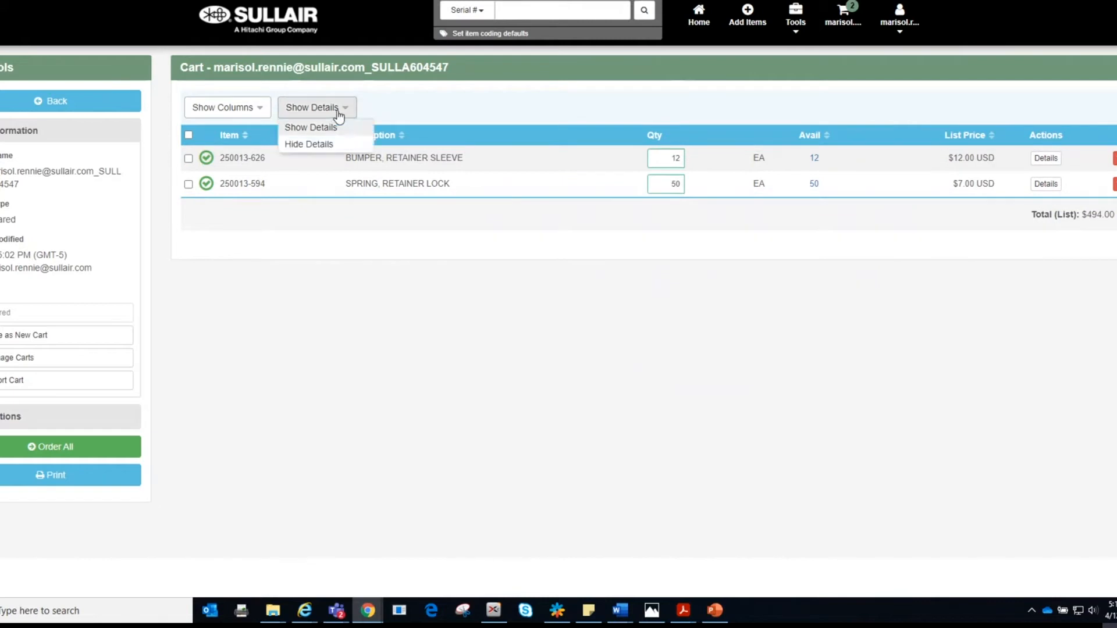
pyautogui.click(320, 144)
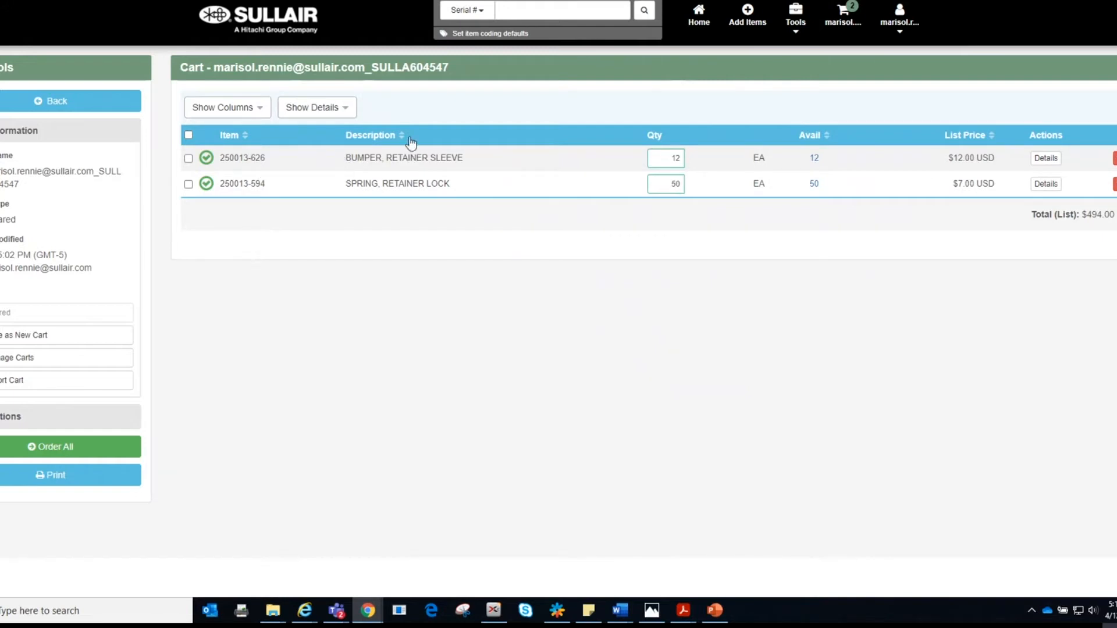
pyautogui.click(346, 108)
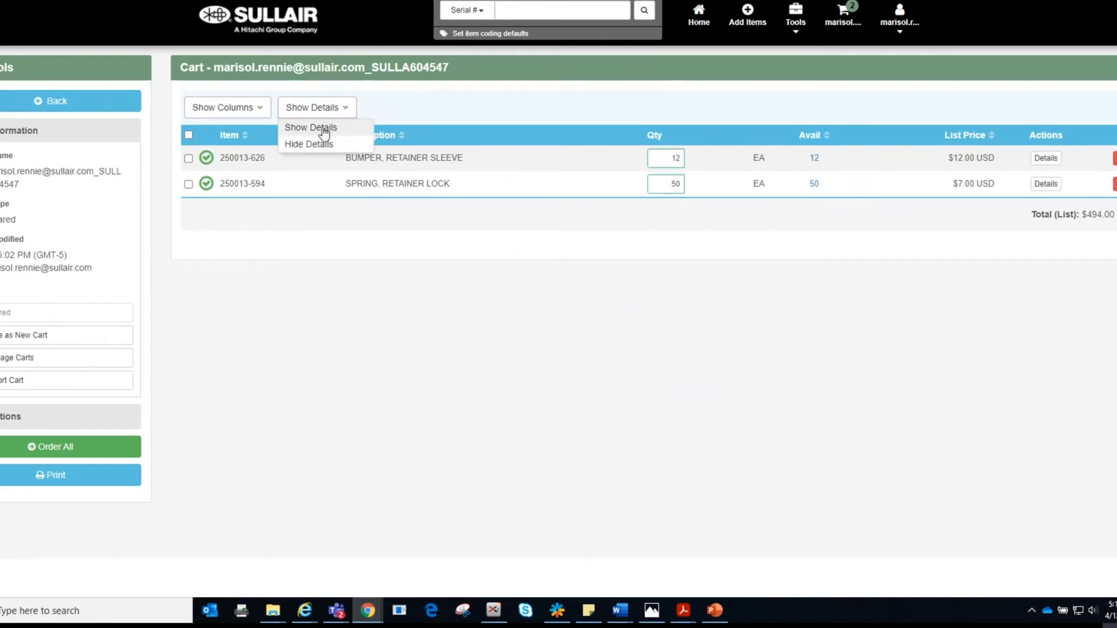
pyautogui.click(263, 110)
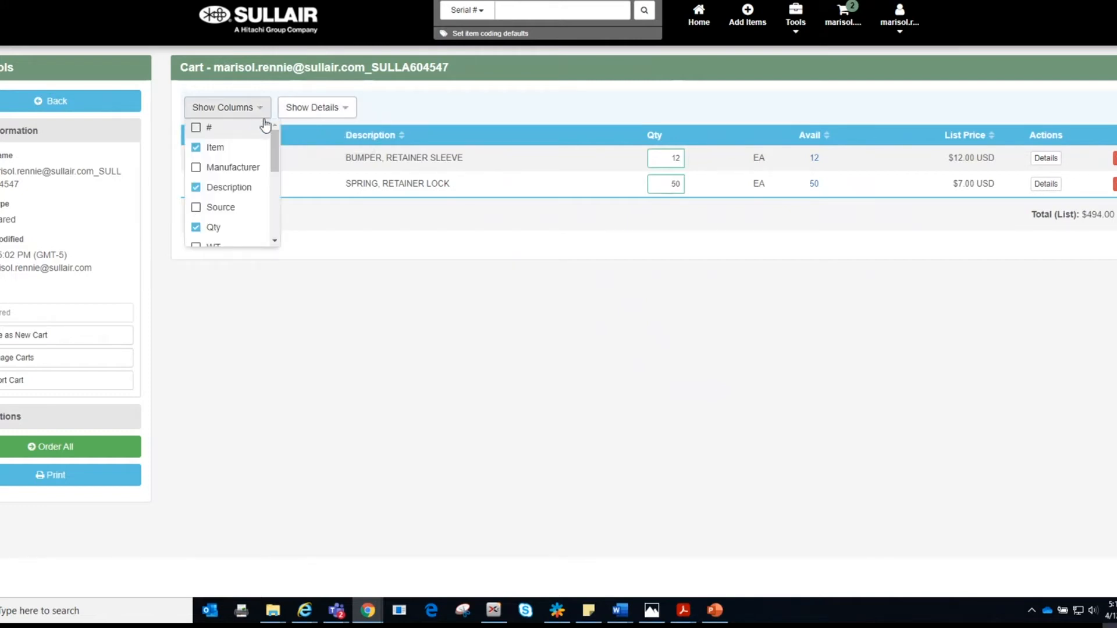
pyautogui.moveTo(277, 142); pyautogui.dragTo(269, 211)
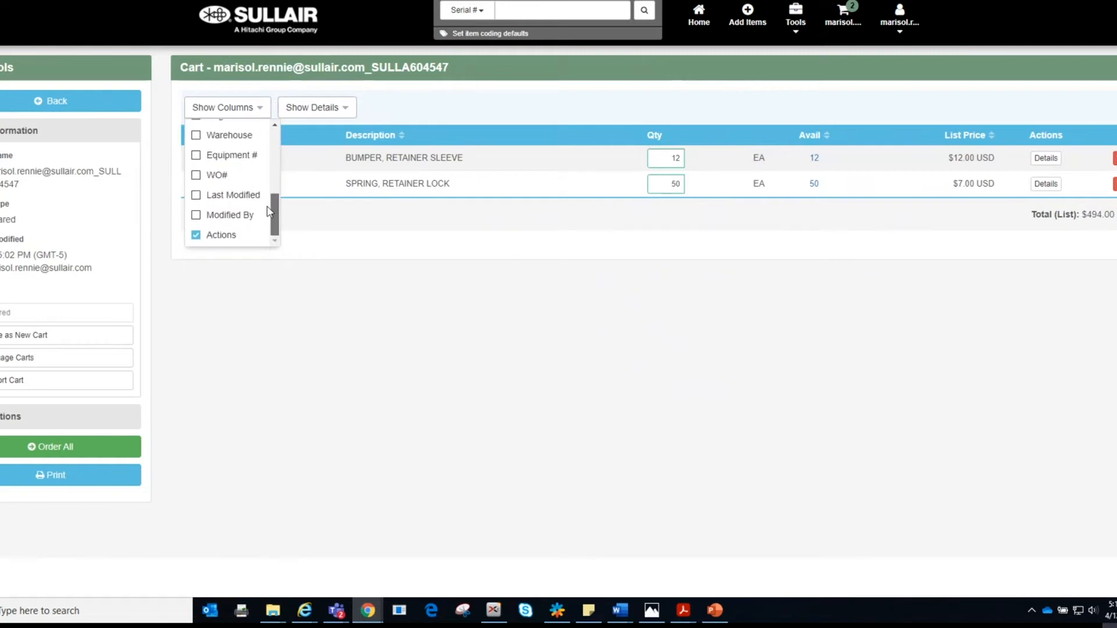
pyautogui.click(341, 239)
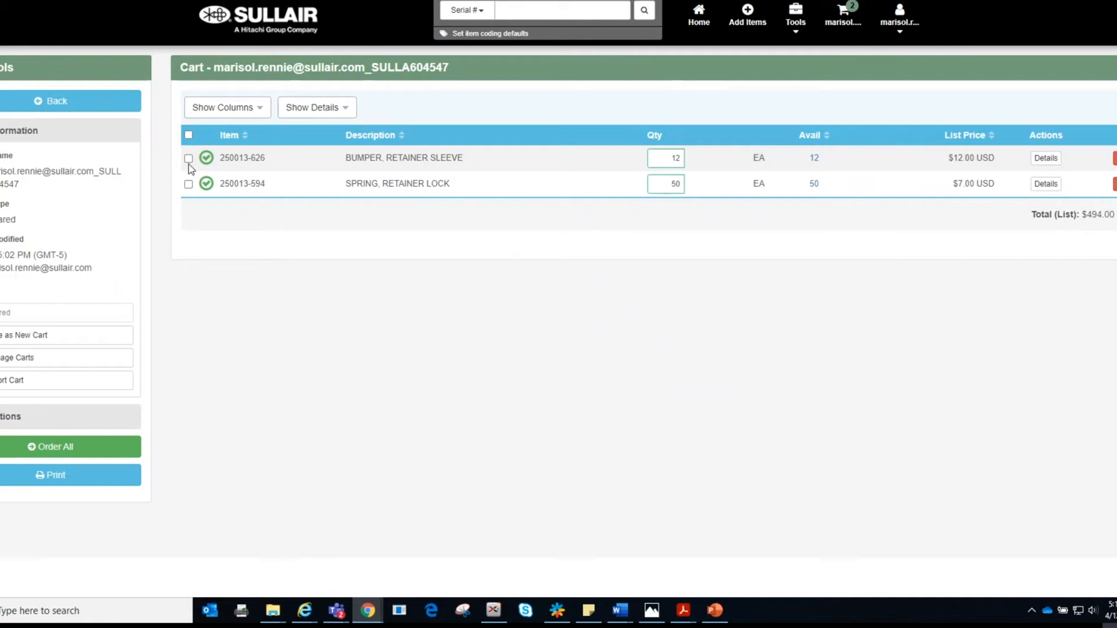
# Step: Order all cart items with SULLAIR STANDARD, SC as the order type and submit
pyautogui.click(78, 446)
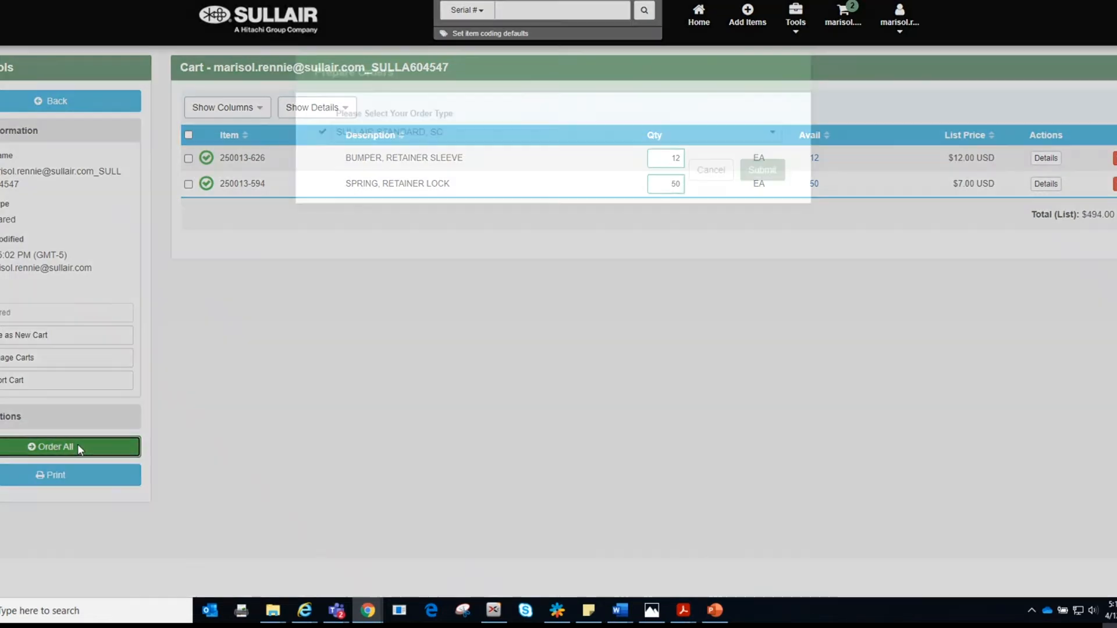
pyautogui.click(773, 135)
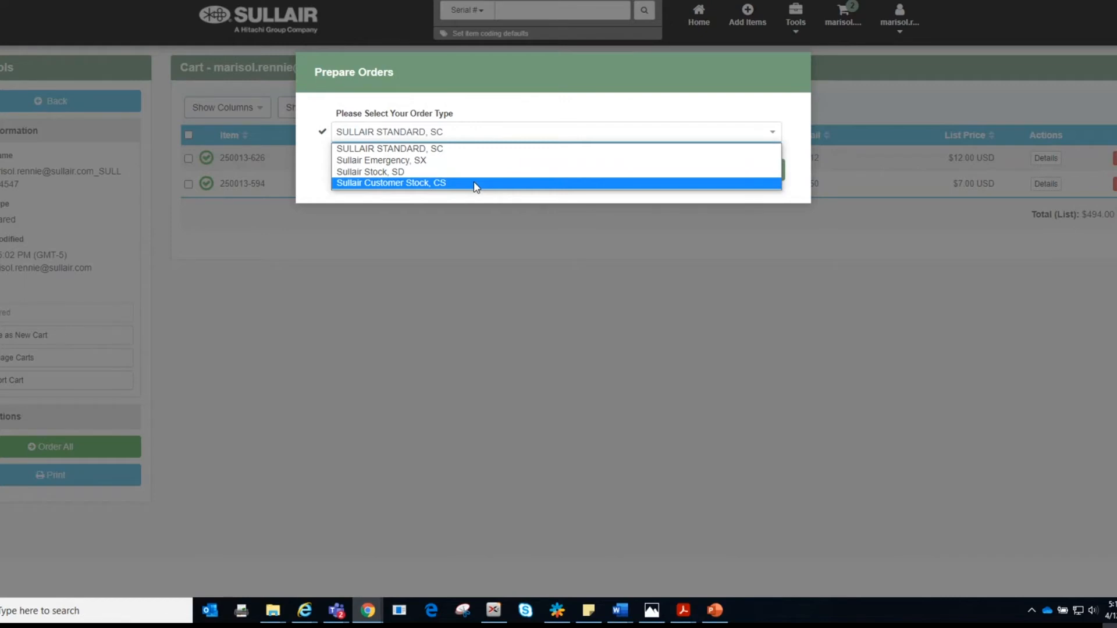
pyautogui.click(458, 150)
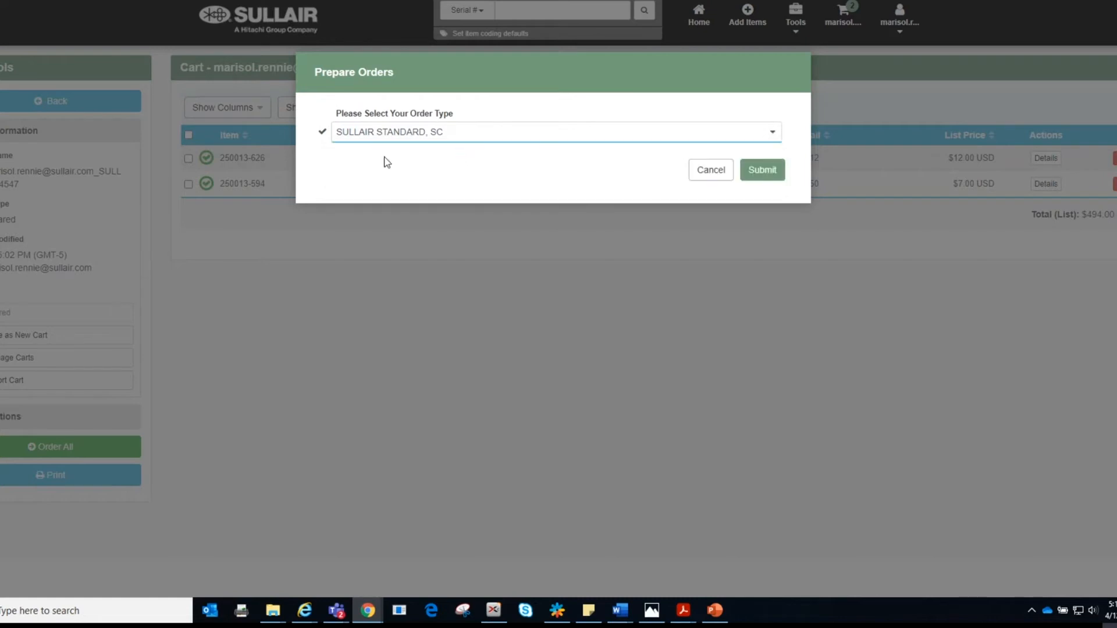
pyautogui.click(767, 171)
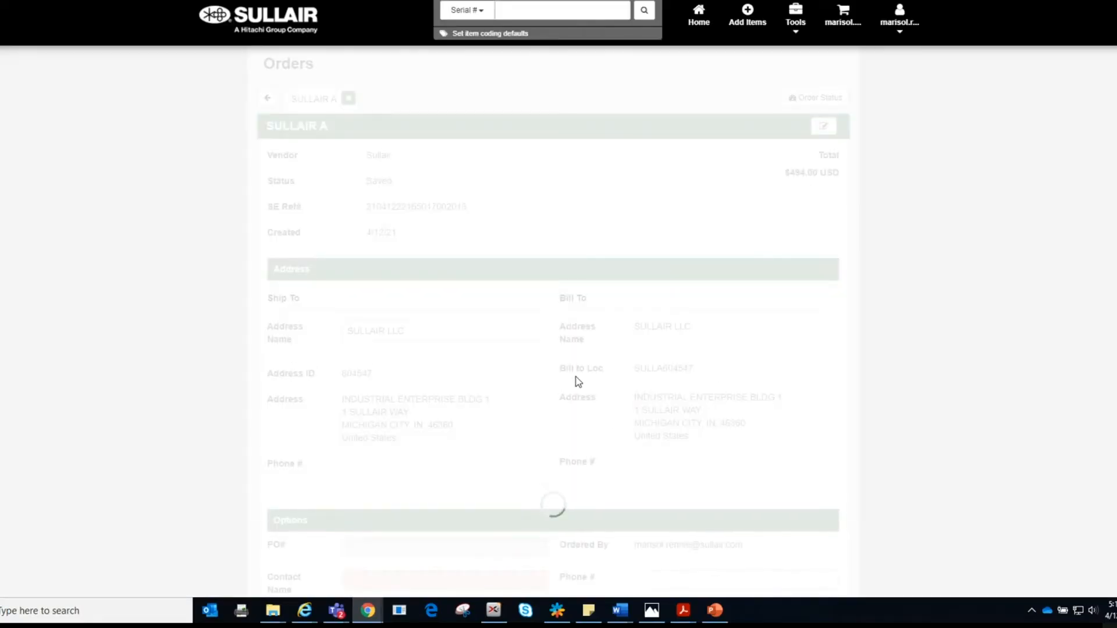
# Step: Search ship-to addresses for postal code 60617 and, finding none, request a new address
pyautogui.scroll(-2, 578, 384)
pyautogui.scroll(-2, 578, 384)
pyautogui.scroll(-1, 578, 384)
pyautogui.scroll(1, 578, 384)
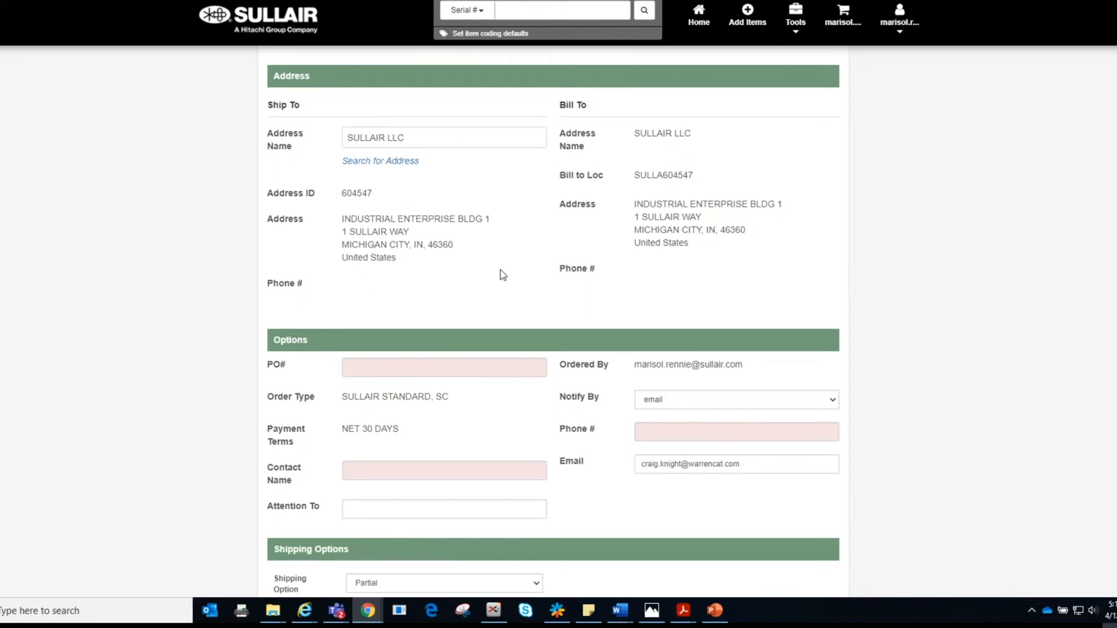
pyautogui.click(405, 163)
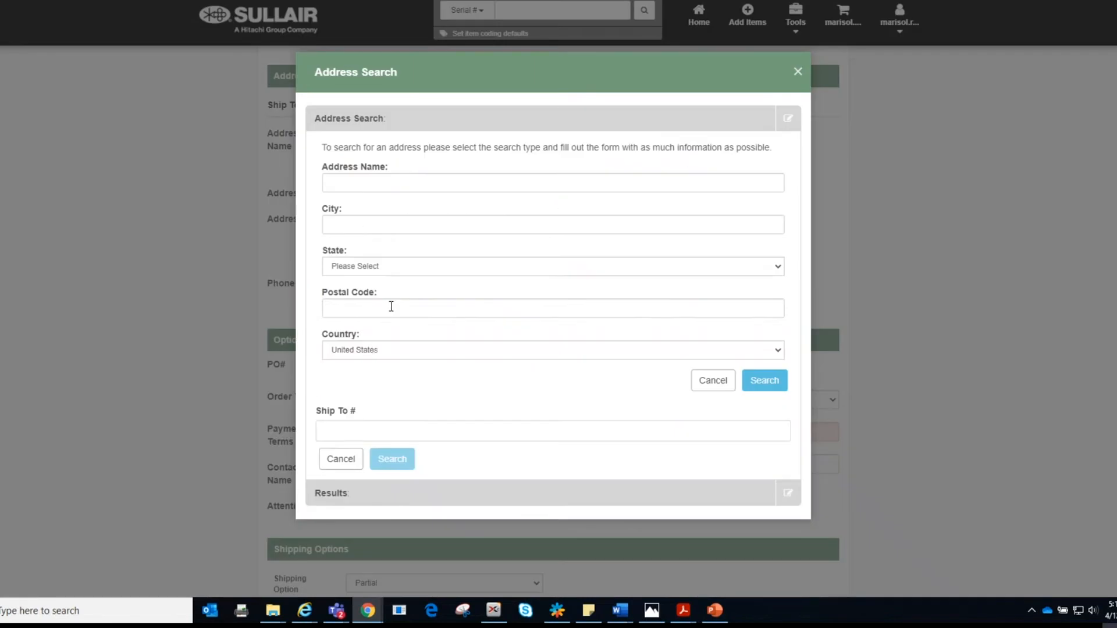
pyautogui.click(351, 309)
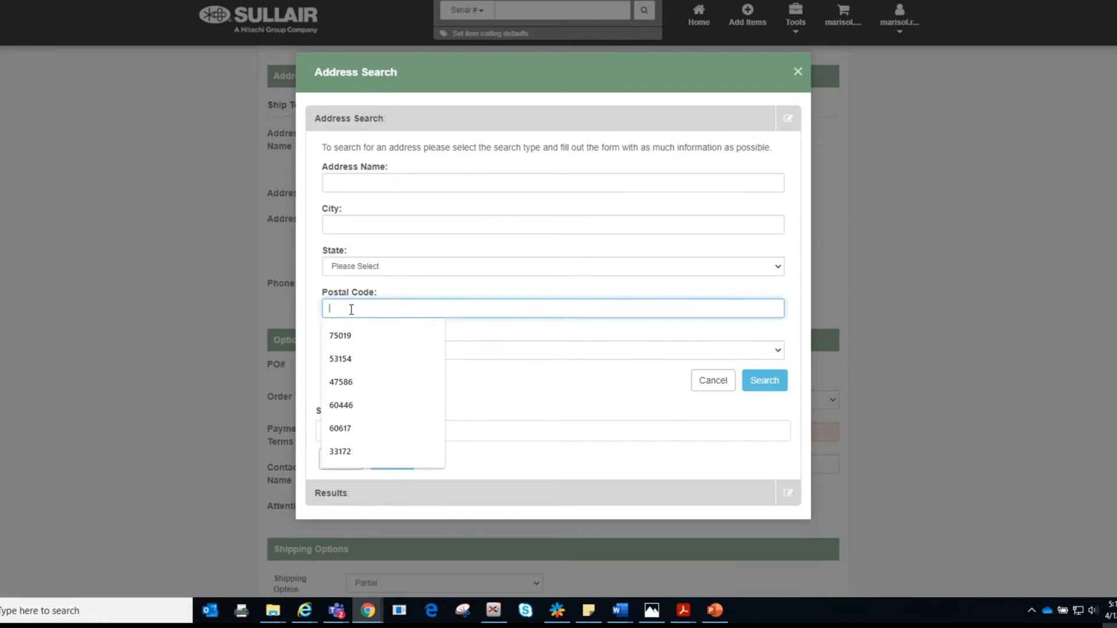
pyautogui.write('60617')
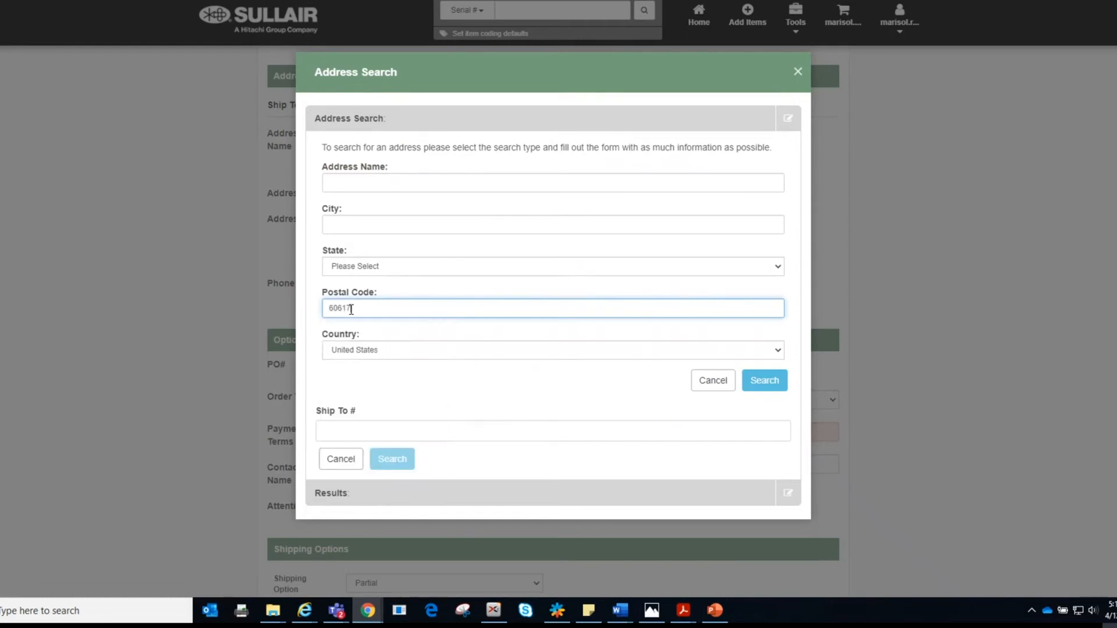
pyautogui.click(777, 381)
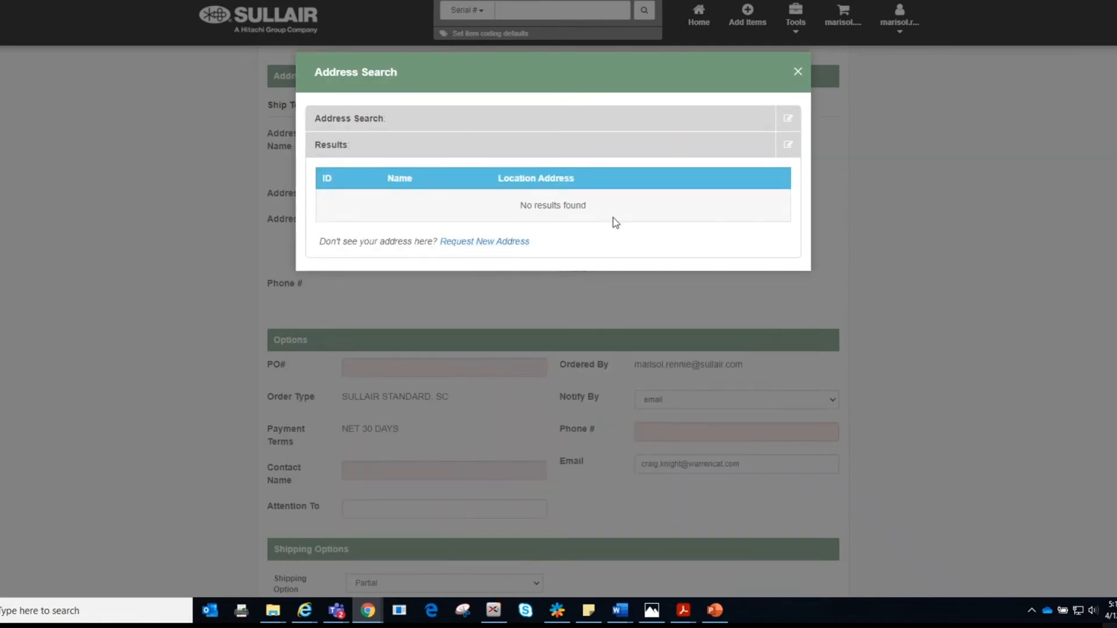
pyautogui.click(490, 242)
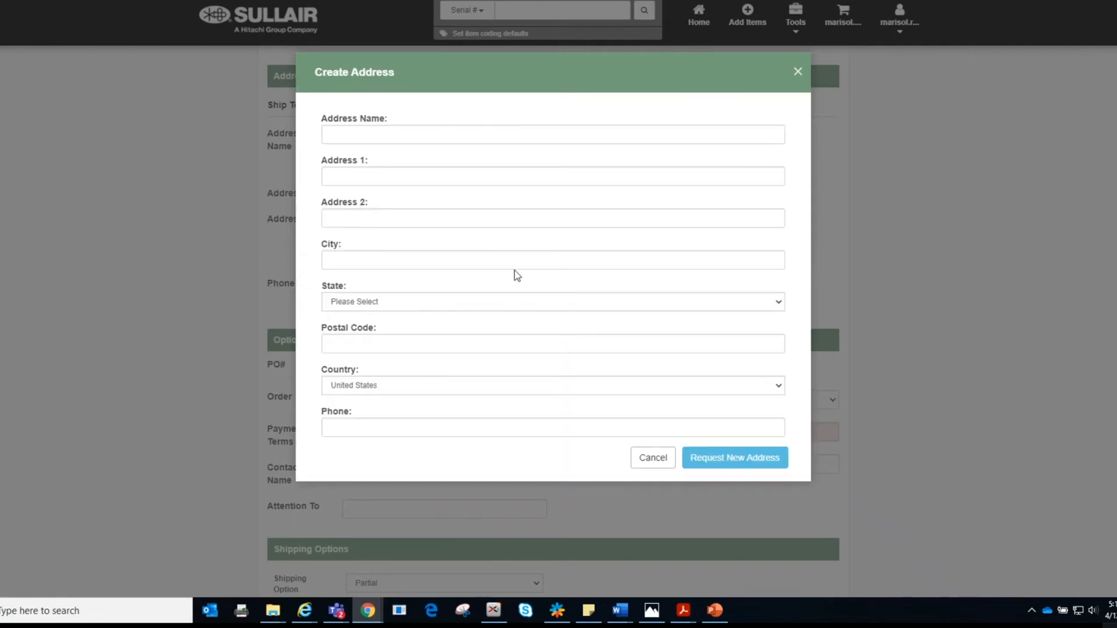
# Step: Fill the new address with name SUNSTATE EQUIPMENT, the suggested street, city FORT PIERCE, and state Texas
pyautogui.click(358, 133)
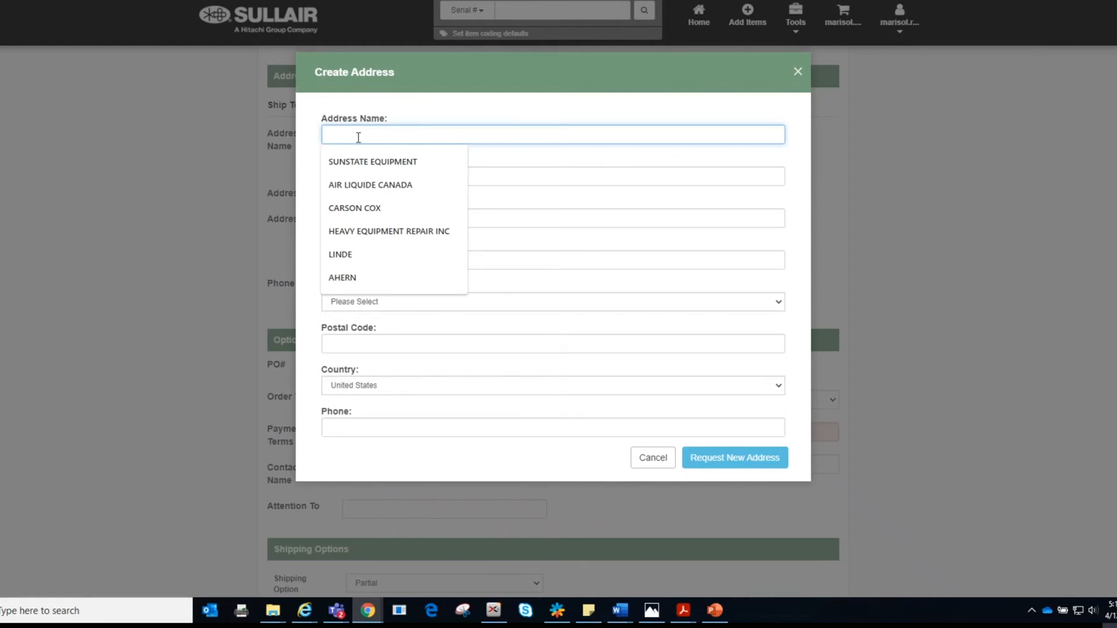
pyautogui.click(372, 161)
pyautogui.click(369, 177)
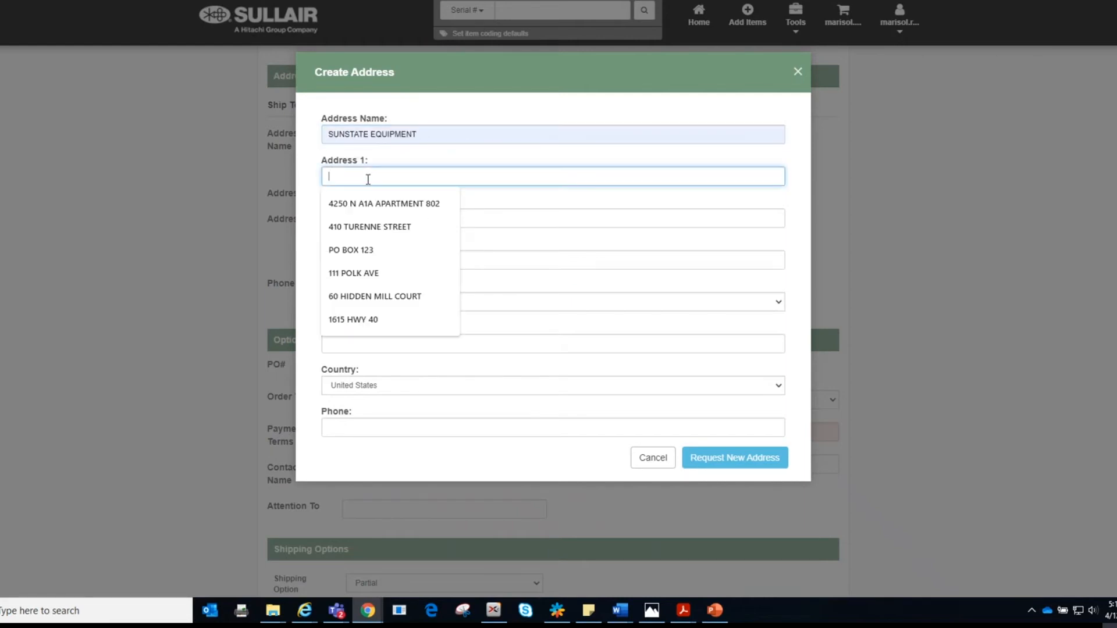
pyautogui.click(367, 213)
pyautogui.click(369, 263)
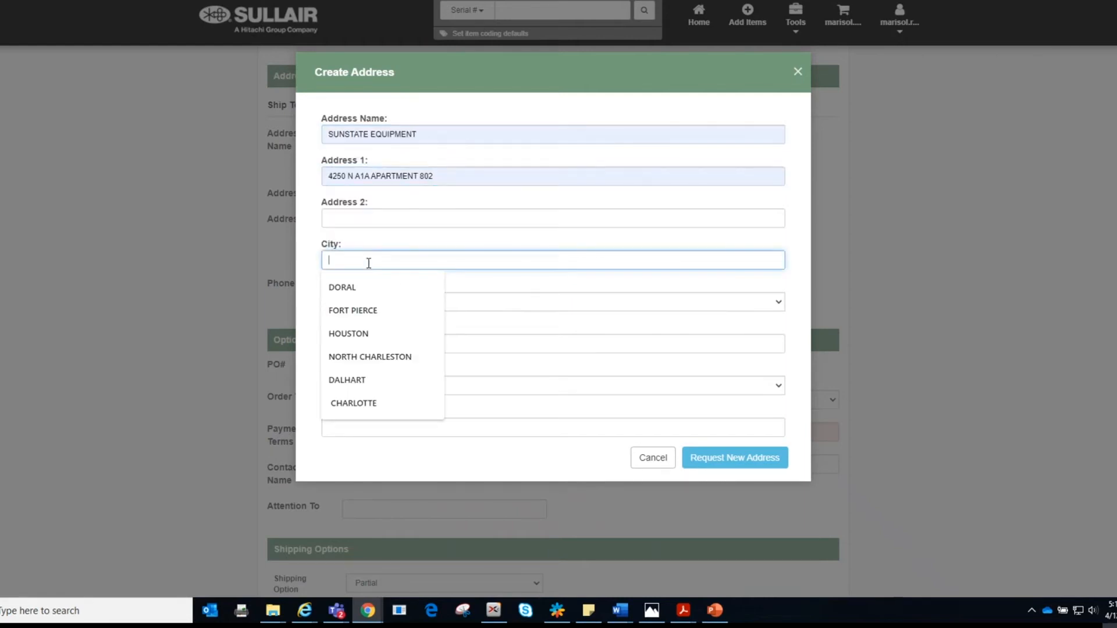
pyautogui.click(368, 309)
pyautogui.click(361, 307)
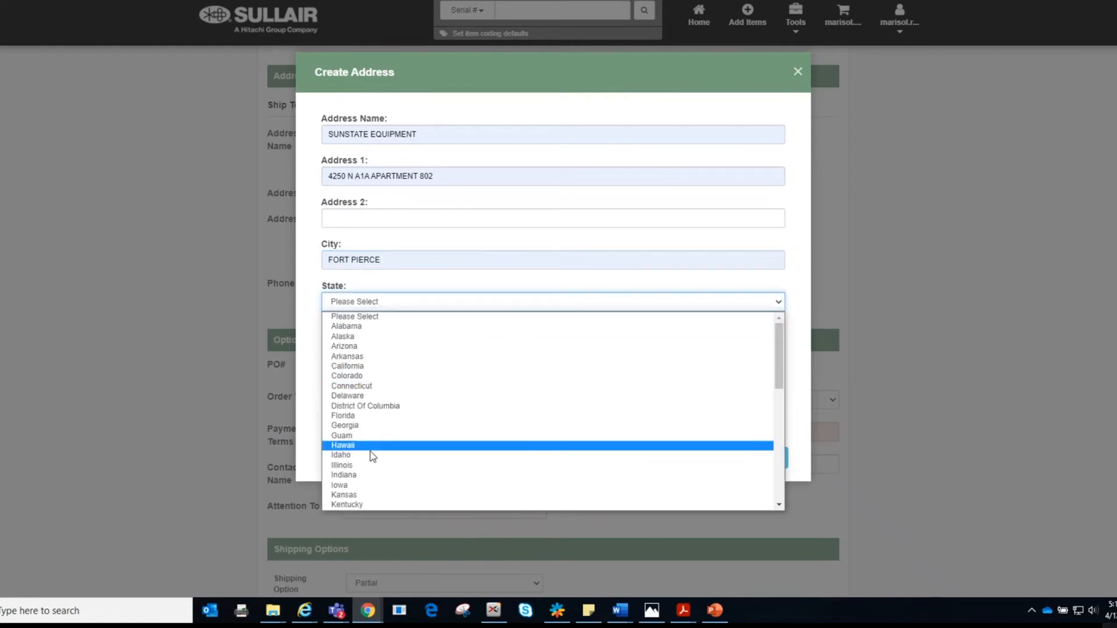
pyautogui.scroll(-6, 369, 467)
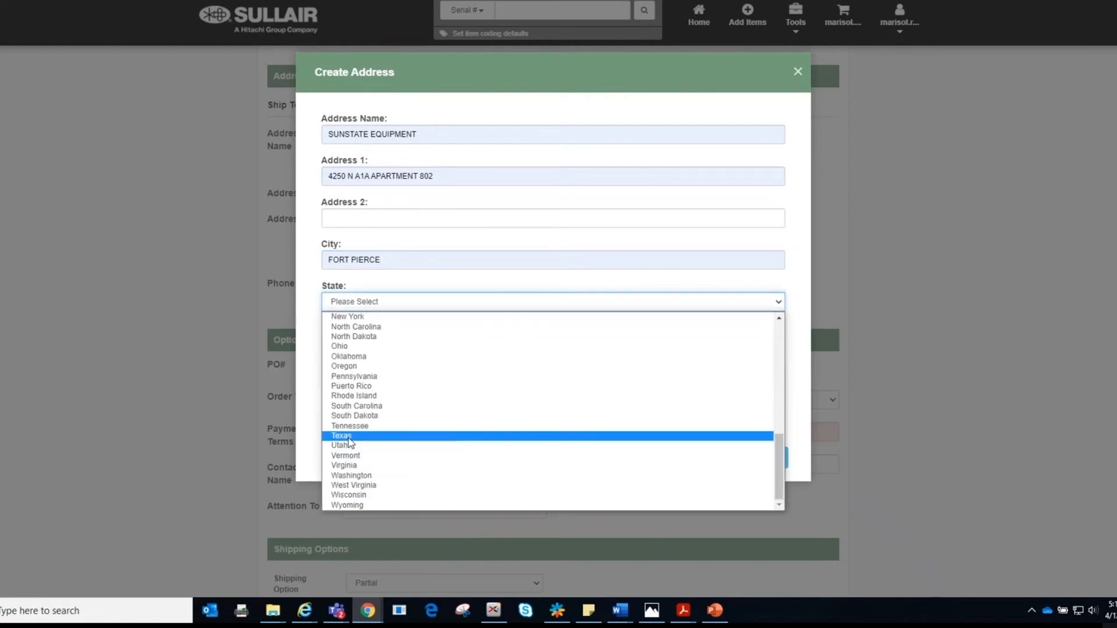
pyautogui.click(368, 436)
# Step: Dismiss the postal code suggestions and close the address request without sending it
pyautogui.click(372, 344)
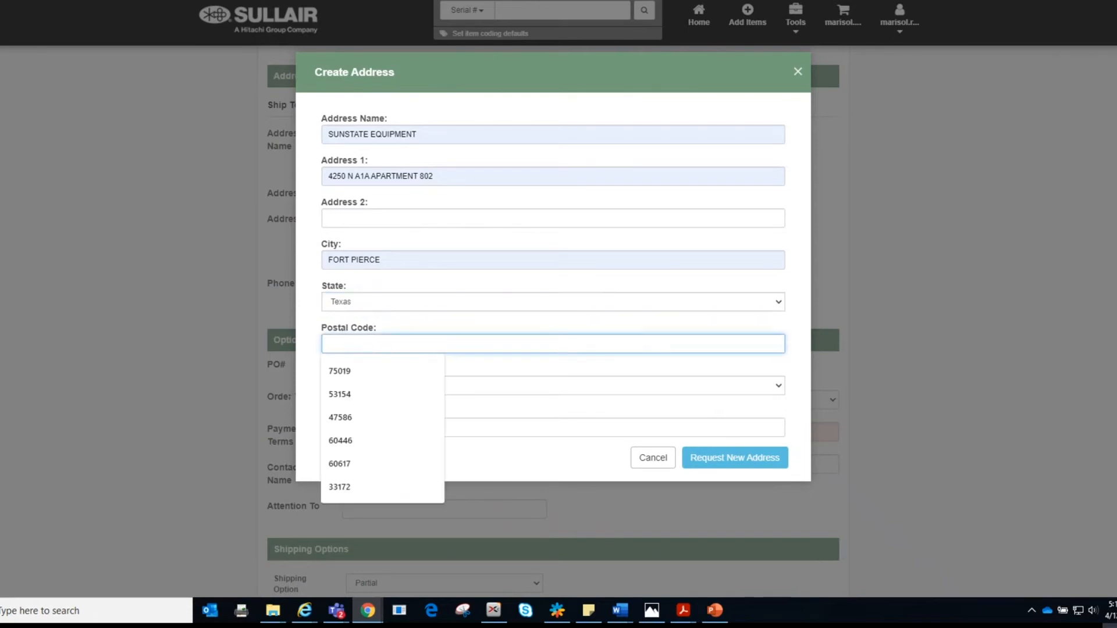
pyautogui.click(303, 416)
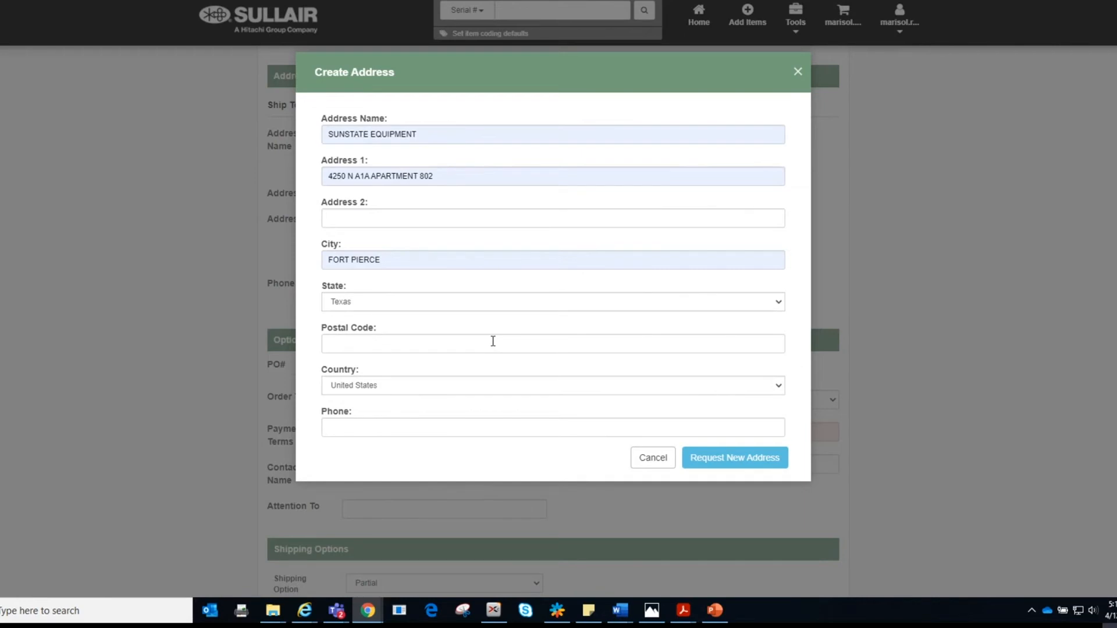
pyautogui.click(798, 72)
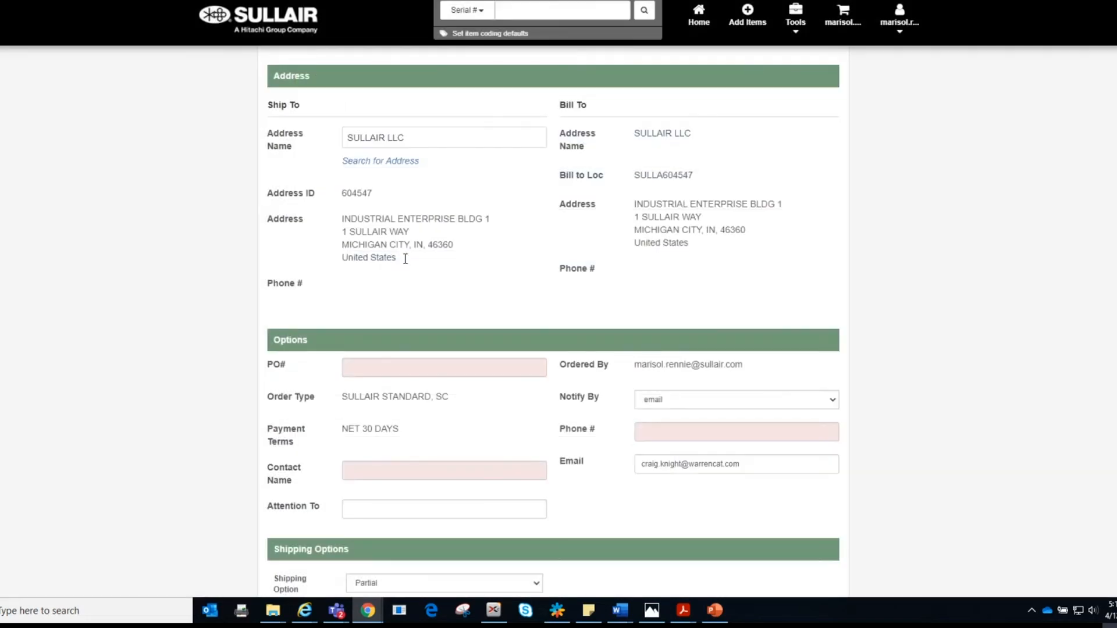
# Step: Search ship-to addresses and choose SULLAIR LLC (ID 604547) as the ship-to address
pyautogui.click(387, 163)
pyautogui.click(764, 380)
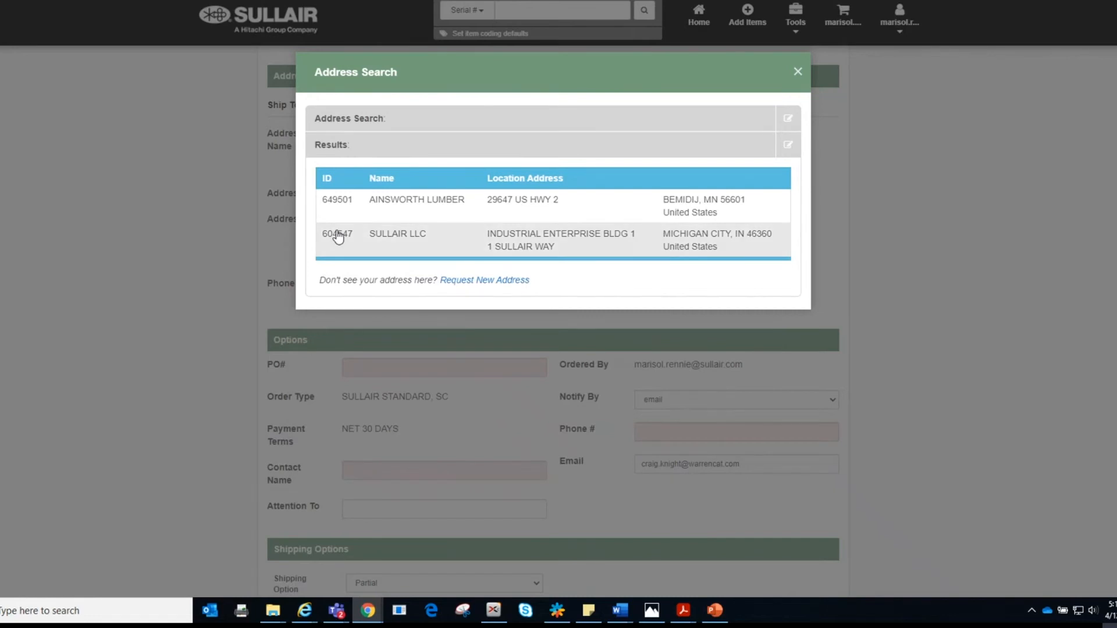
pyautogui.click(525, 245)
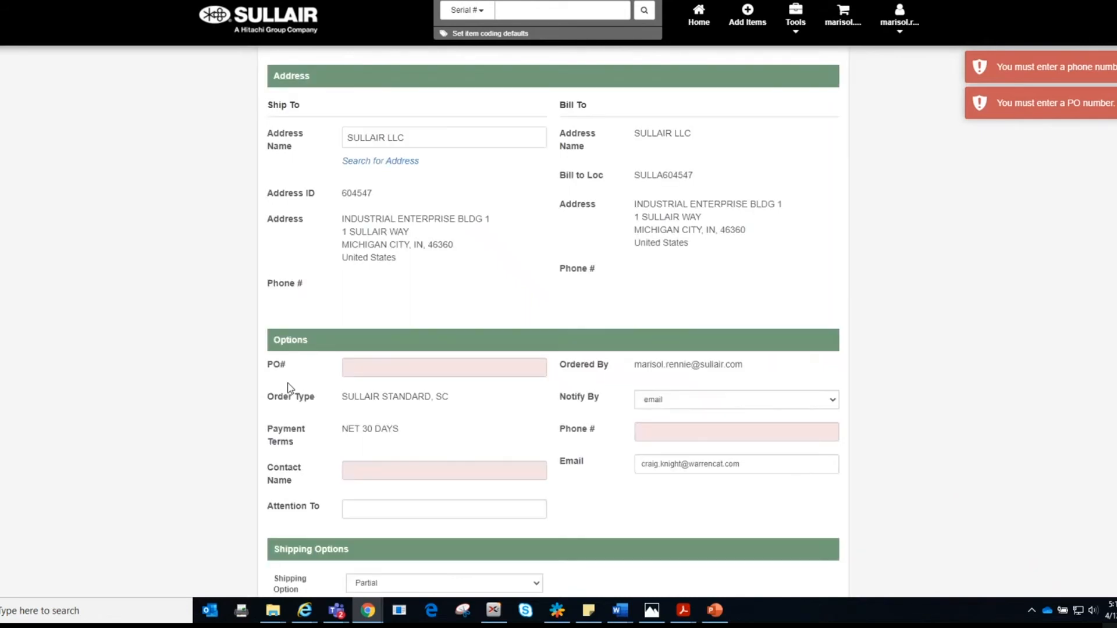
pyautogui.scroll(-1, 358, 382)
# Step: Enter 'test' as the PO number and contact name
pyautogui.click(382, 302)
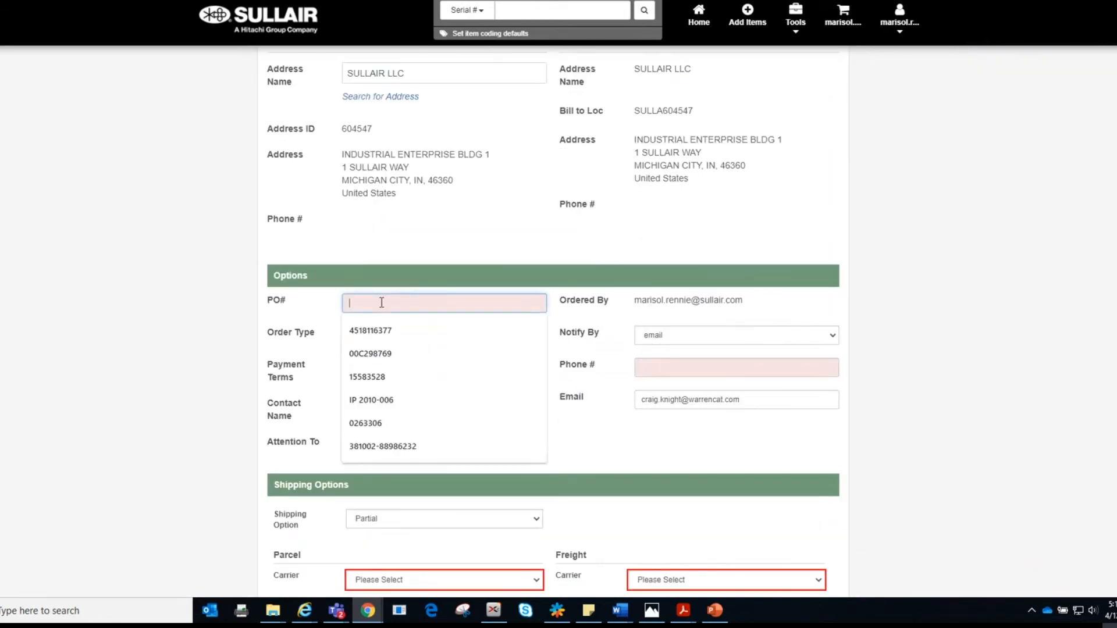
pyautogui.write('test')
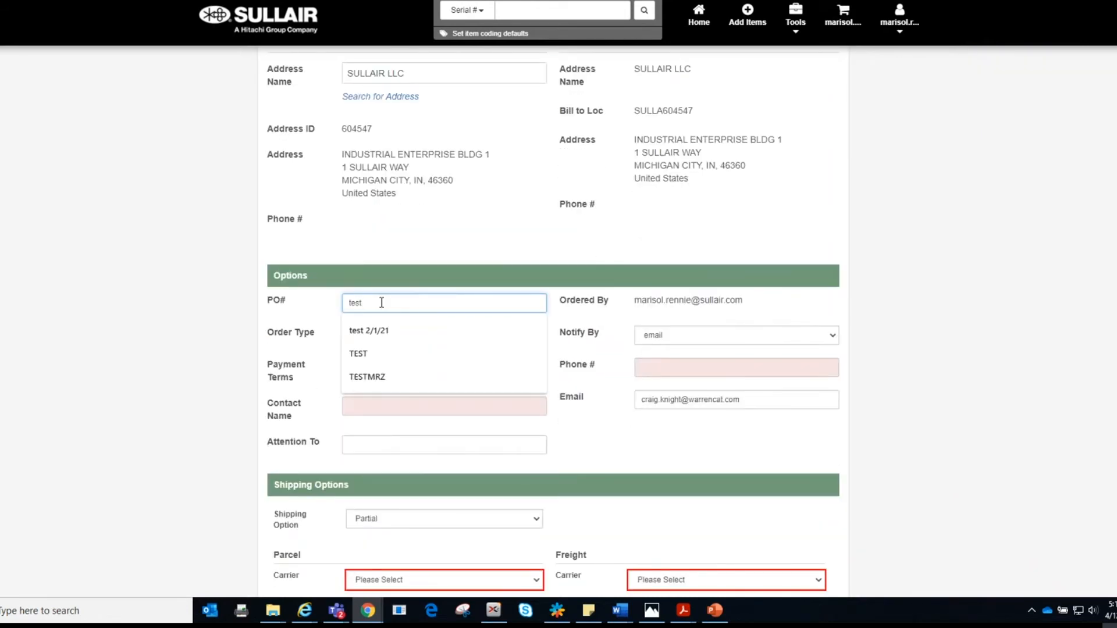
pyautogui.click(321, 397)
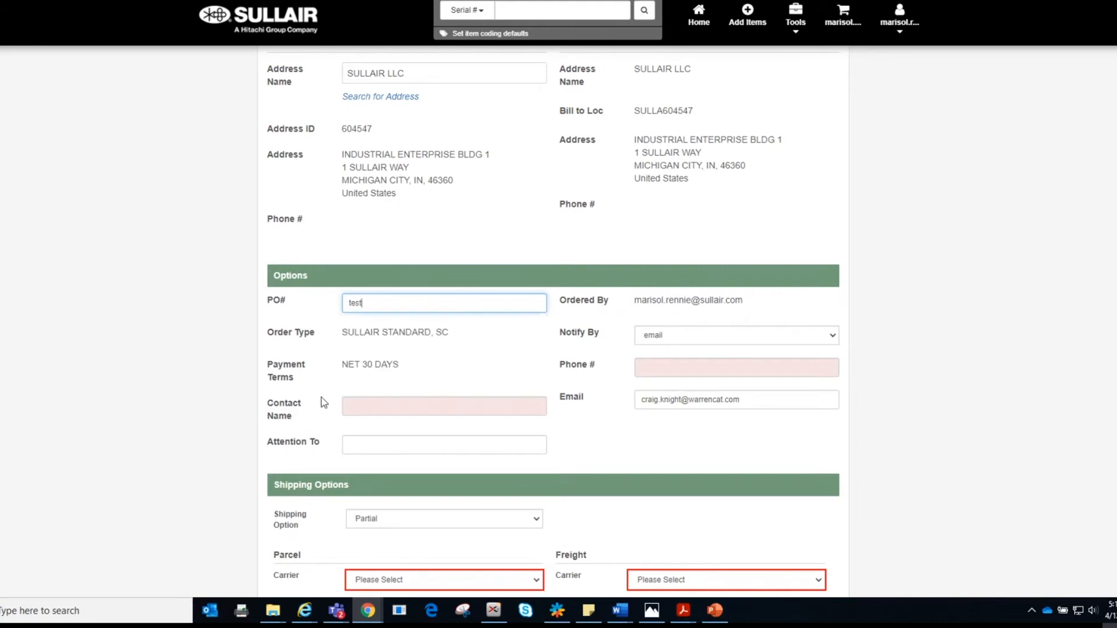
pyautogui.click(383, 408)
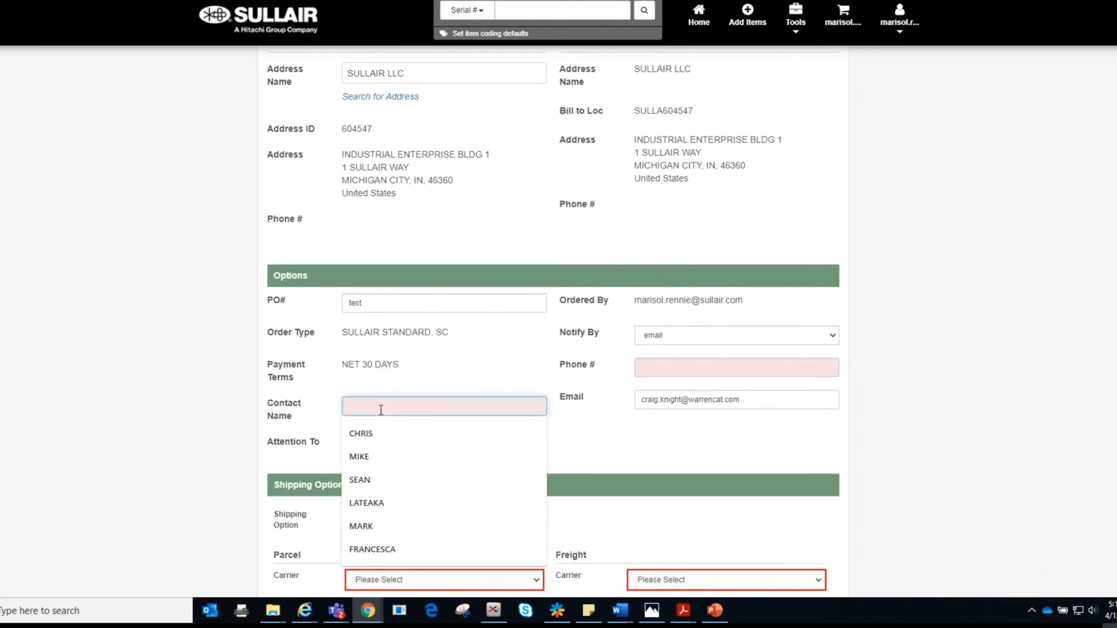
pyautogui.write('test')
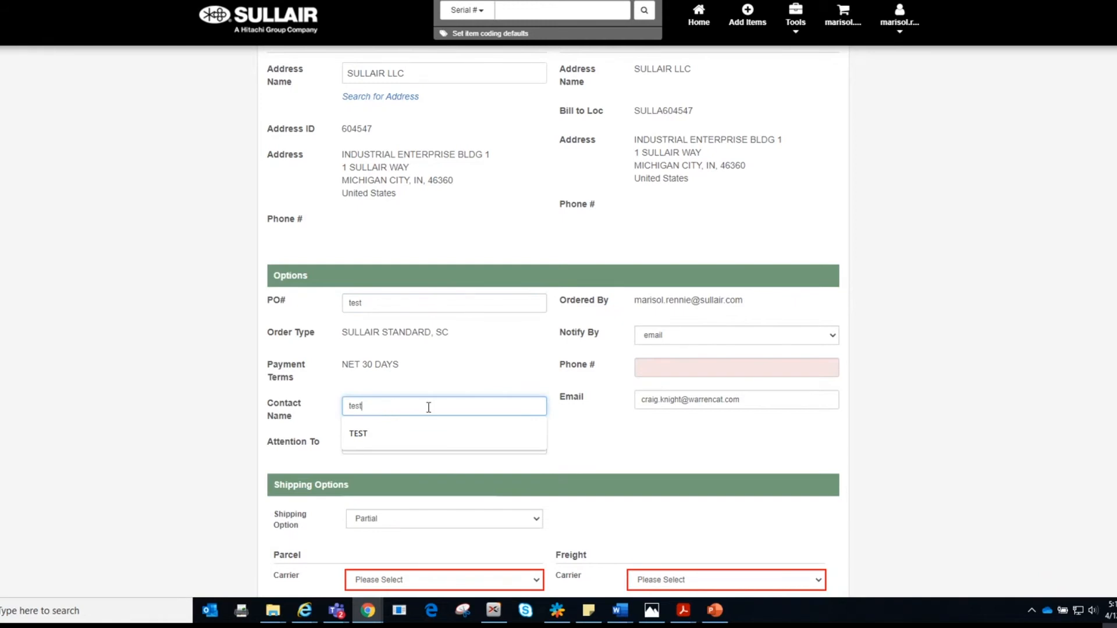
# Step: Set the phone number from the first saved suggestion, which also fills the contact email
pyautogui.click(630, 455)
pyautogui.click(670, 366)
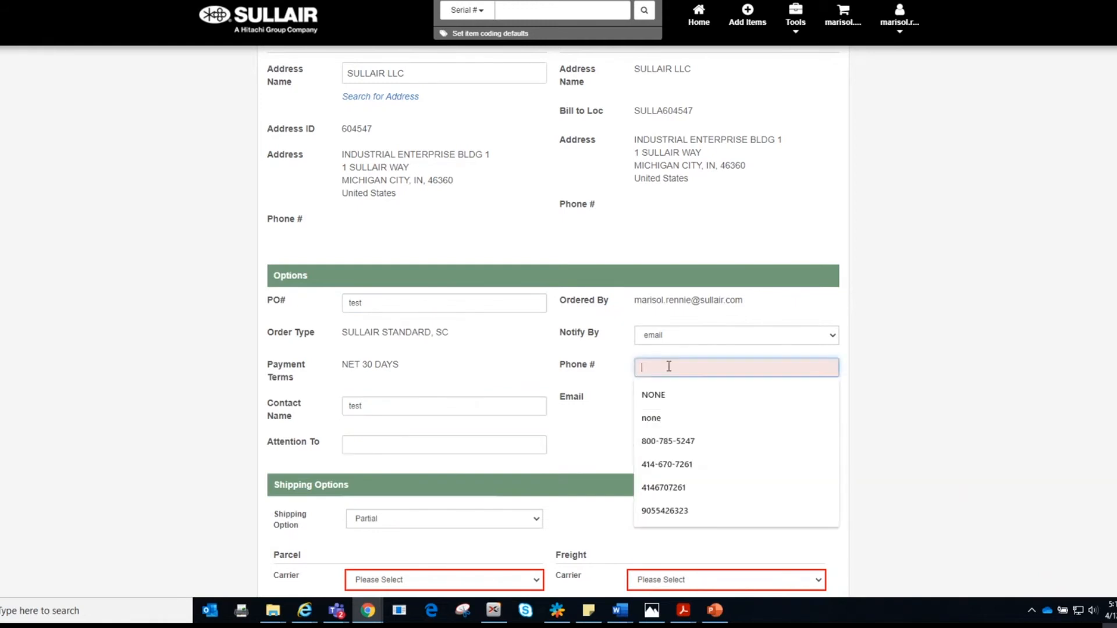
pyautogui.click(668, 441)
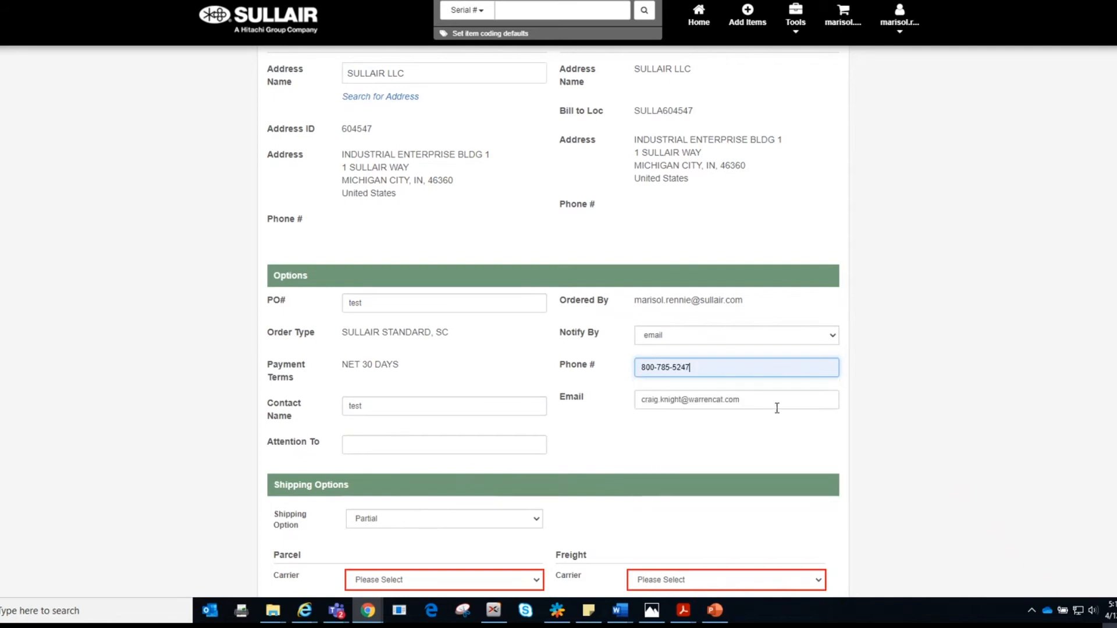
# Step: Set the parcel carrier to BEST WAY - PARCEL
pyautogui.scroll(-1, 726, 438)
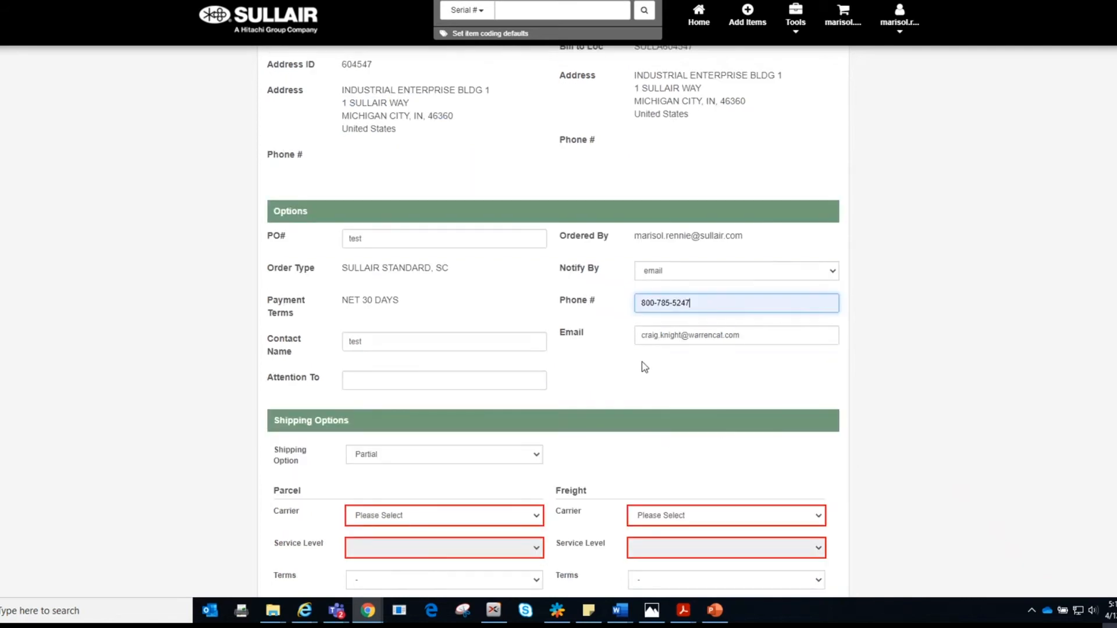
pyautogui.scroll(-4, 644, 386)
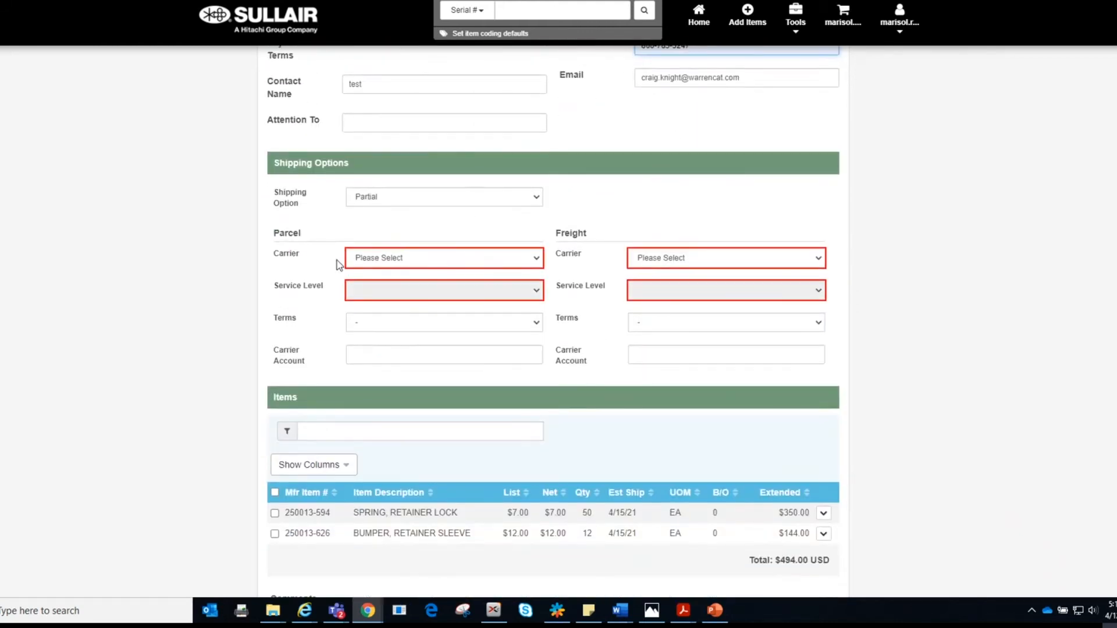
pyautogui.click(536, 262)
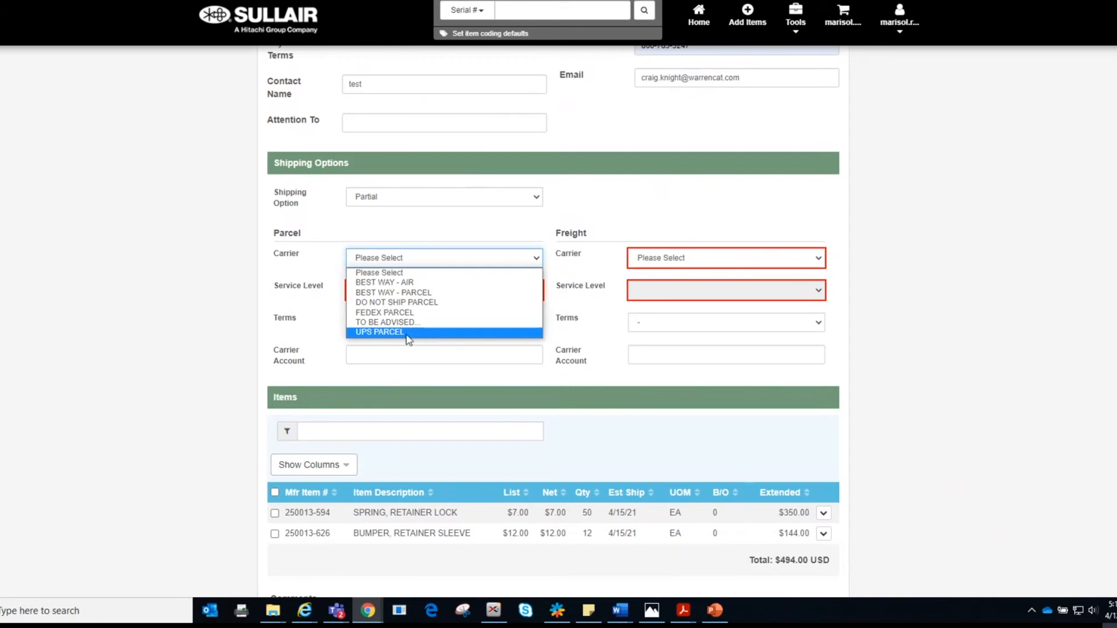
pyautogui.click(308, 309)
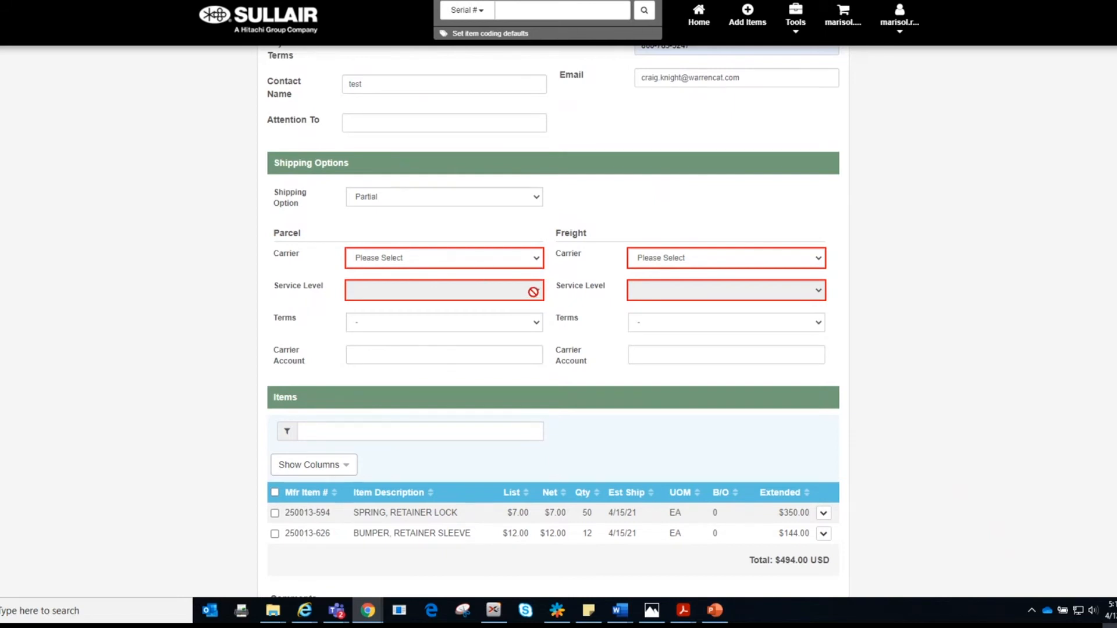
pyautogui.click(536, 258)
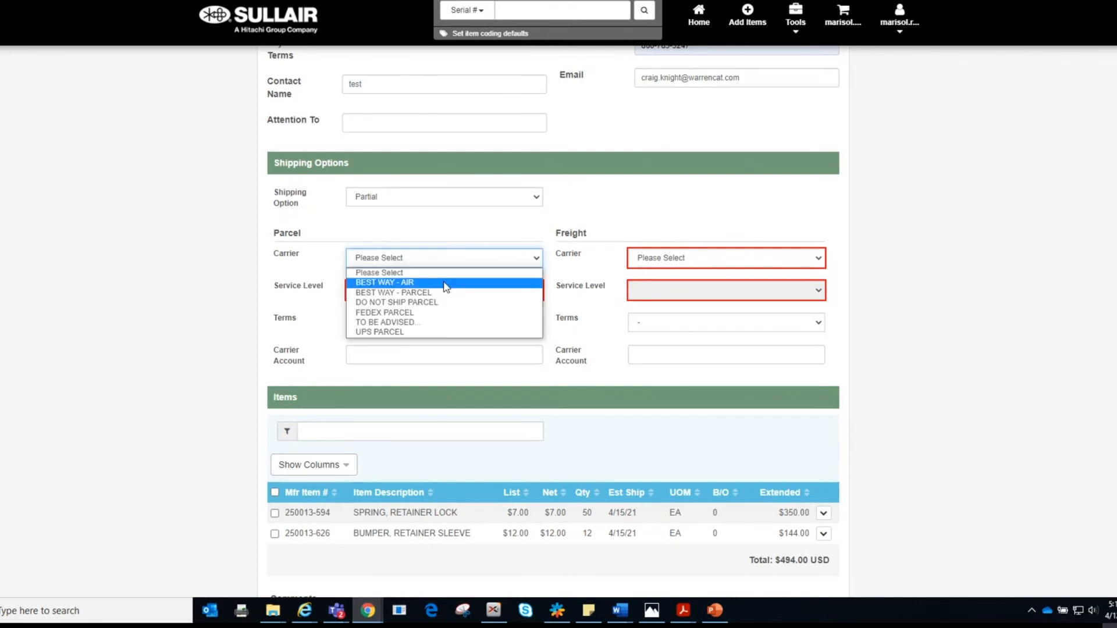
pyautogui.click(394, 293)
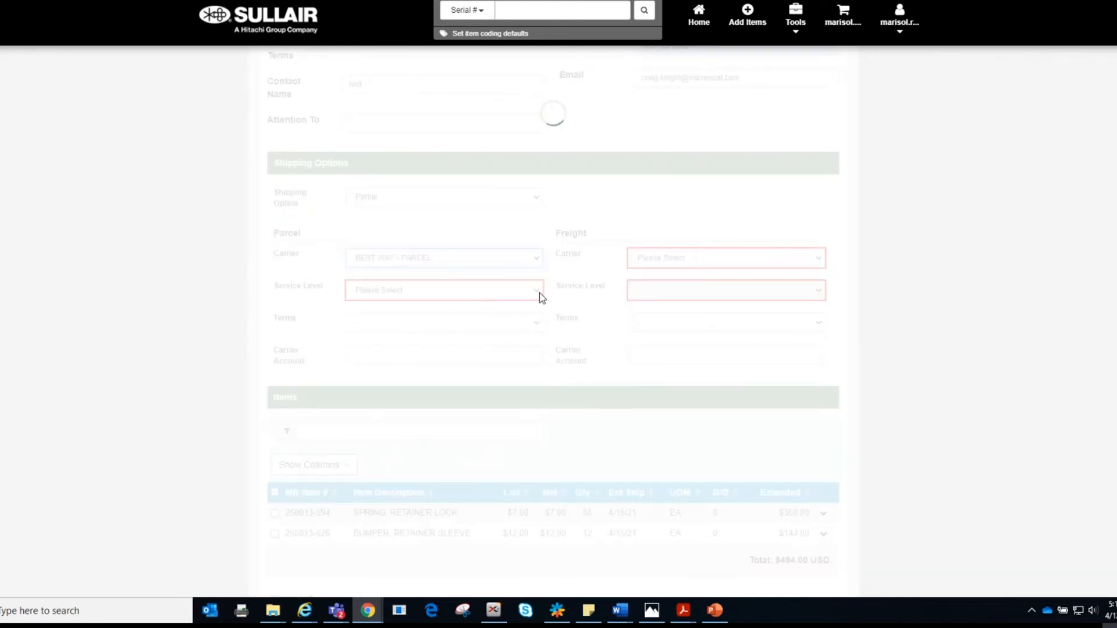
# Step: Choose SURFACE COLLECT as the parcel service level and enter the carrier account number
pyautogui.click(539, 294)
pyautogui.scroll(-5, 501, 395)
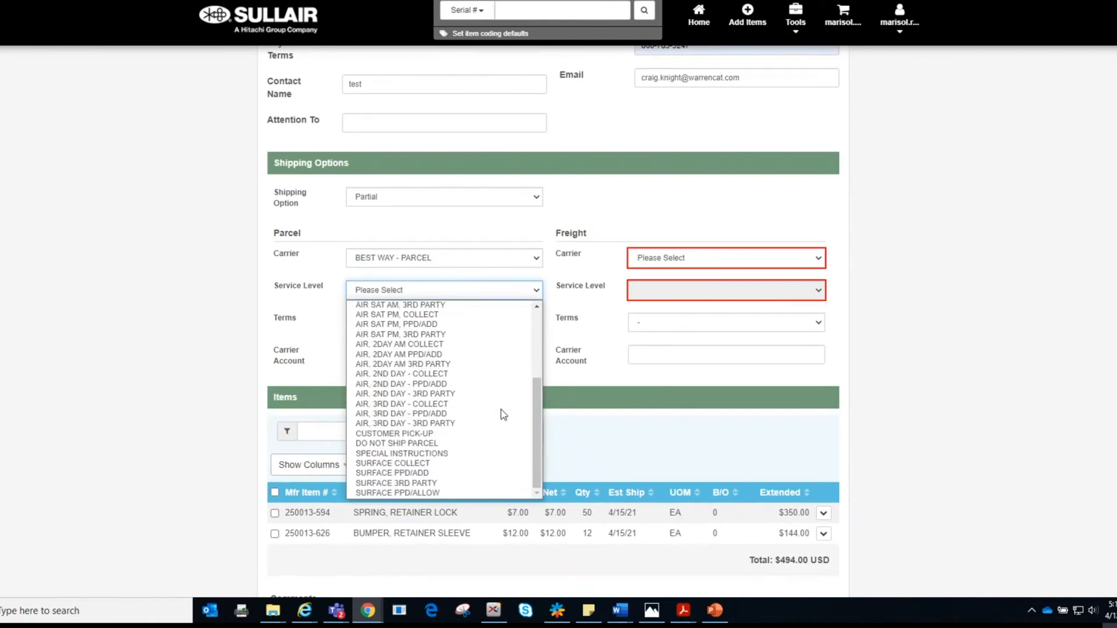
pyautogui.click(437, 465)
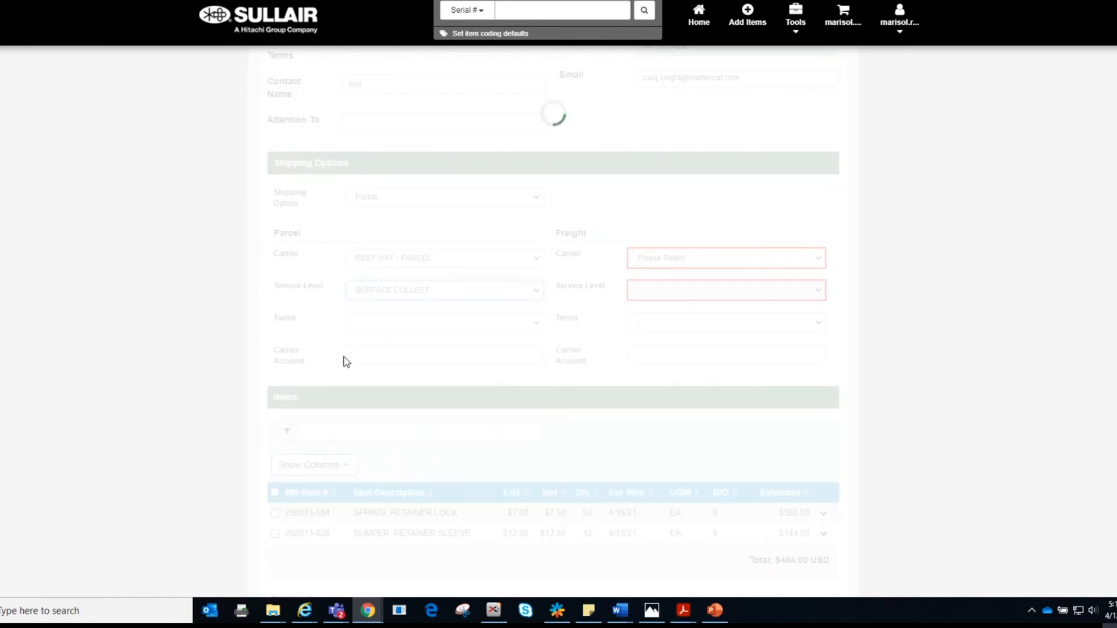
pyautogui.click(387, 356)
pyautogui.write('12345')
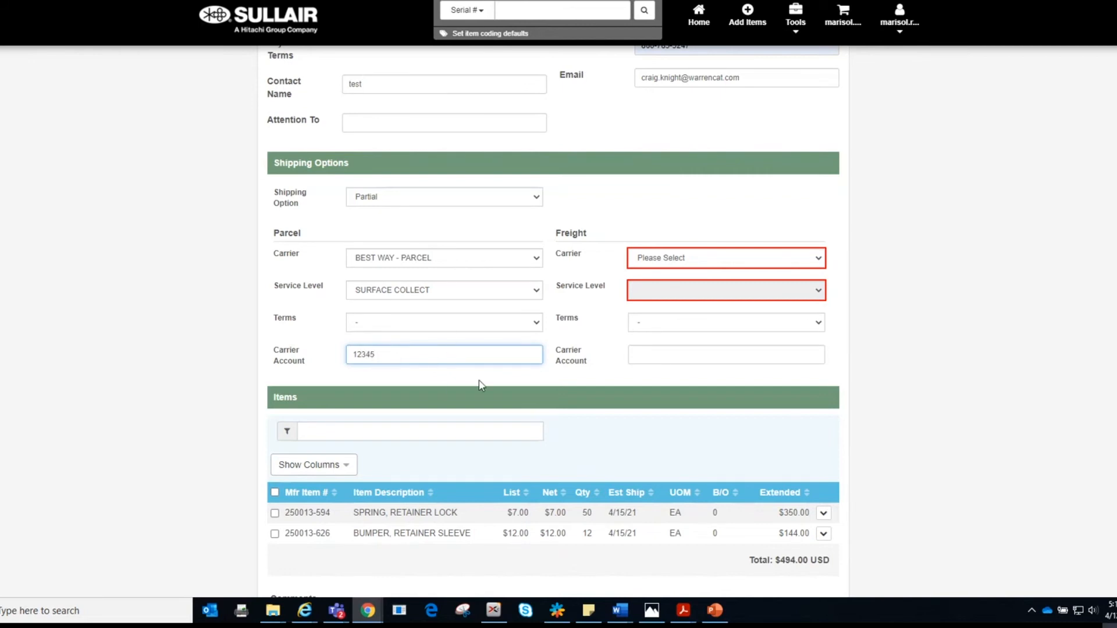
pyautogui.click(821, 258)
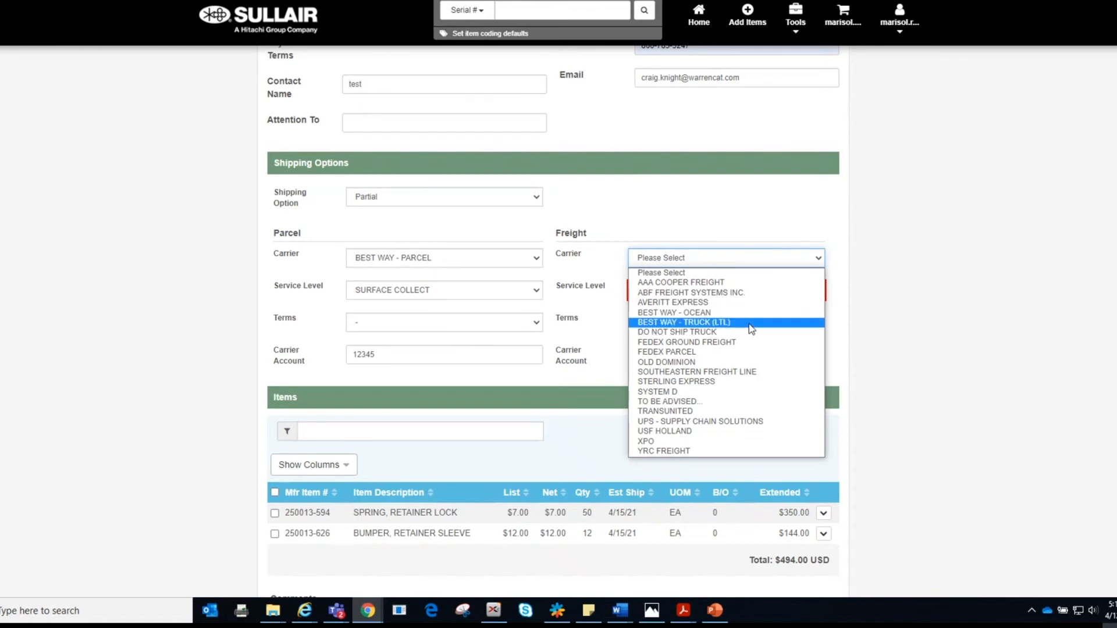
# Step: Make BEST WAY - TRUCK (LTL) the freight carrier with LTL - PPD/ADD service level
pyautogui.click(749, 323)
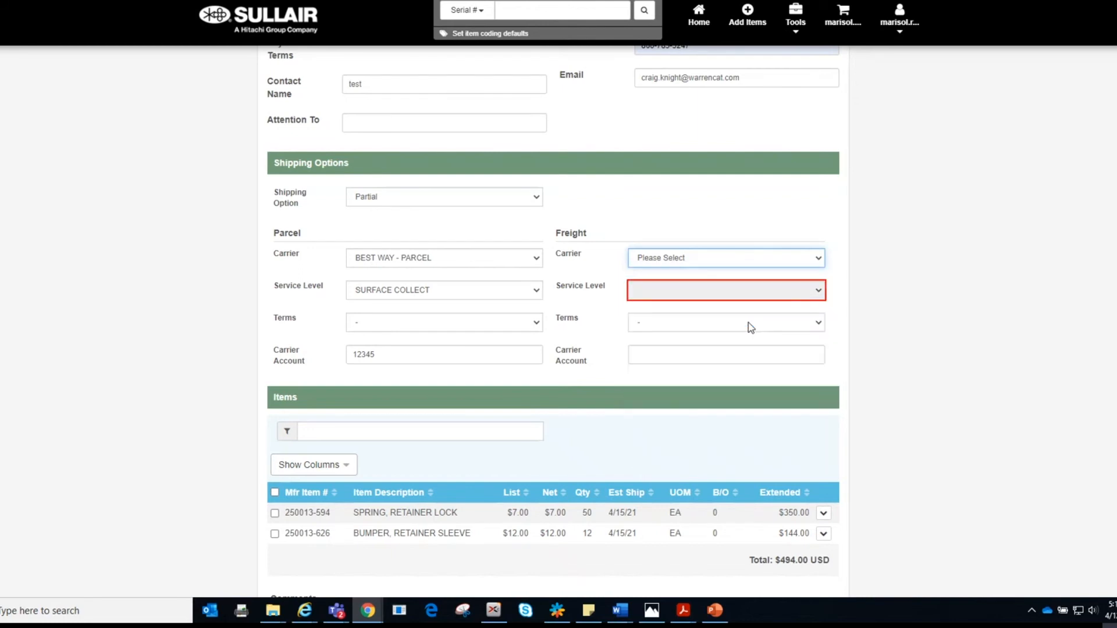
pyautogui.click(825, 294)
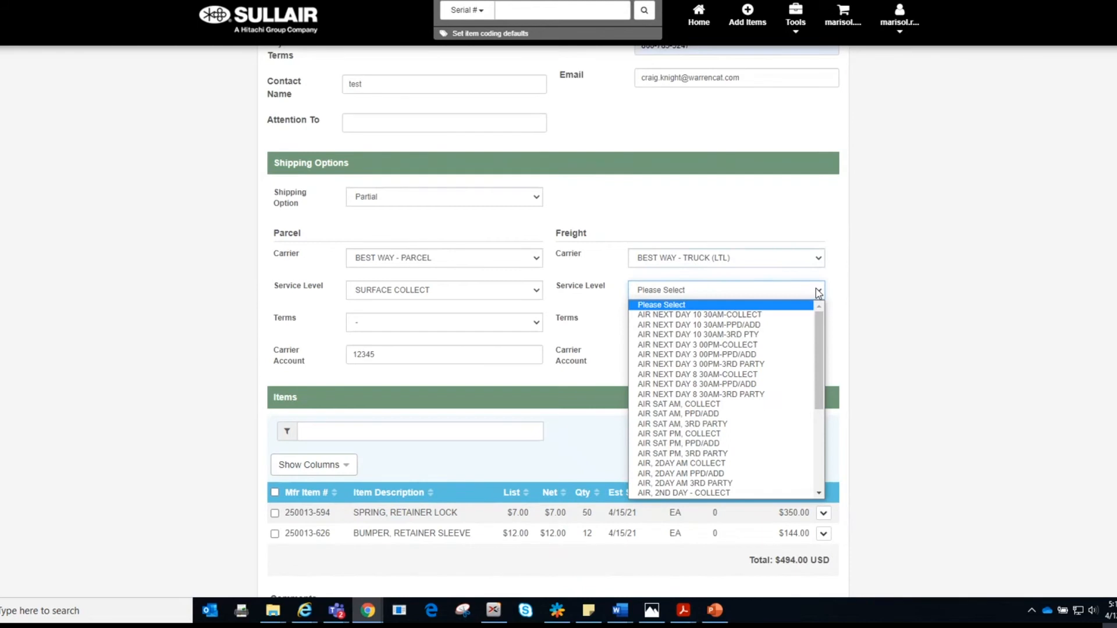
pyautogui.scroll(-3, 794, 394)
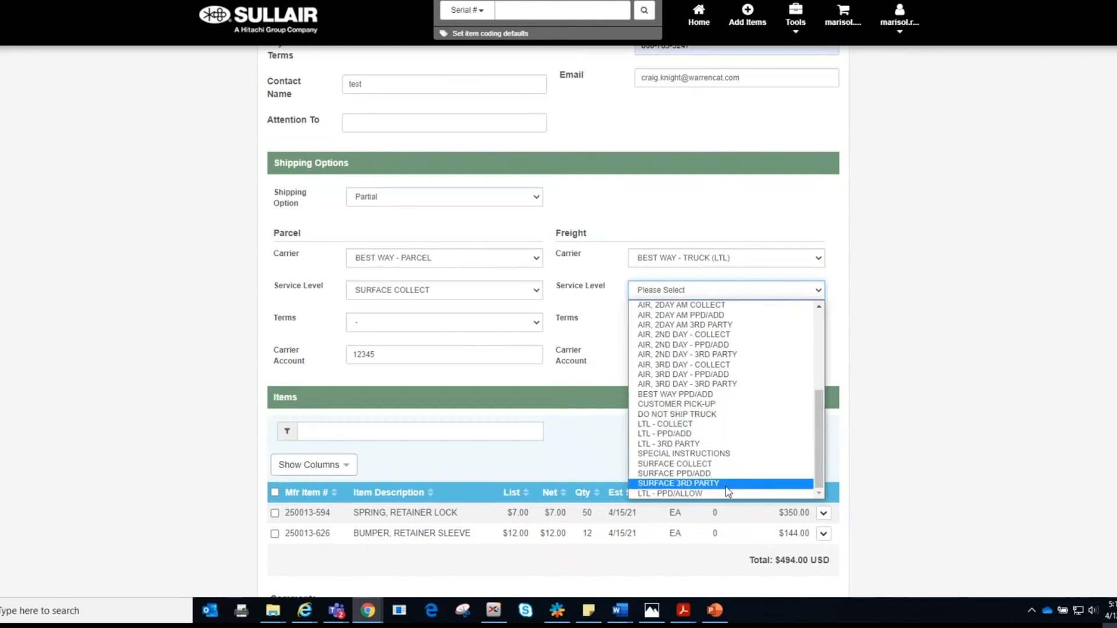
pyautogui.click(715, 435)
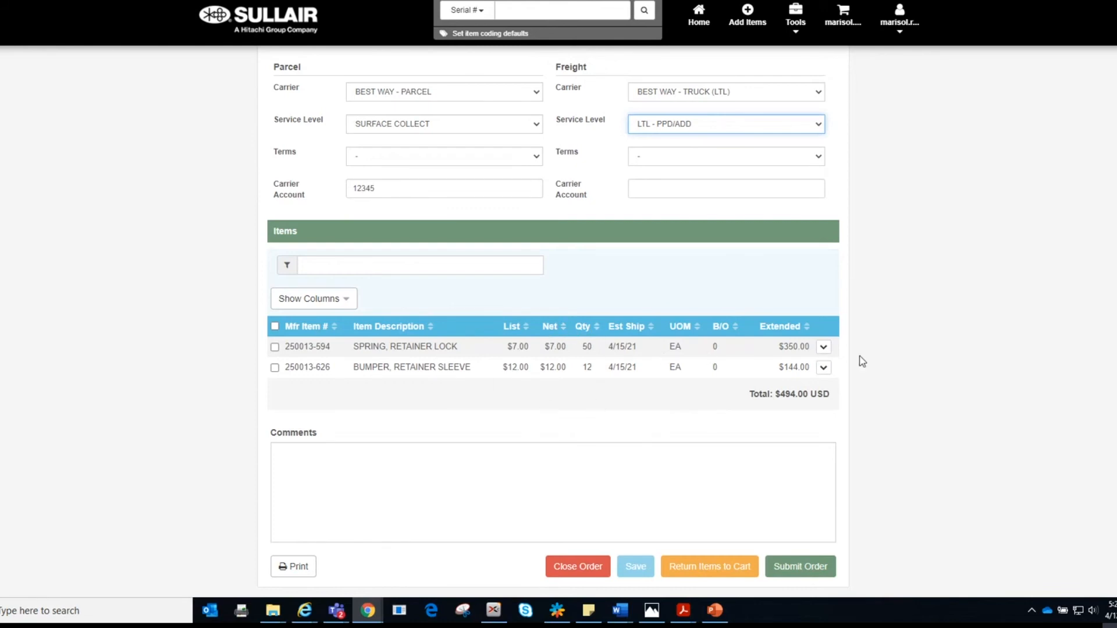
# Step: Expand the second line item's details (BUMPER, RETAINER SLEEVE) and place the cursor in the order comments
pyautogui.click(823, 348)
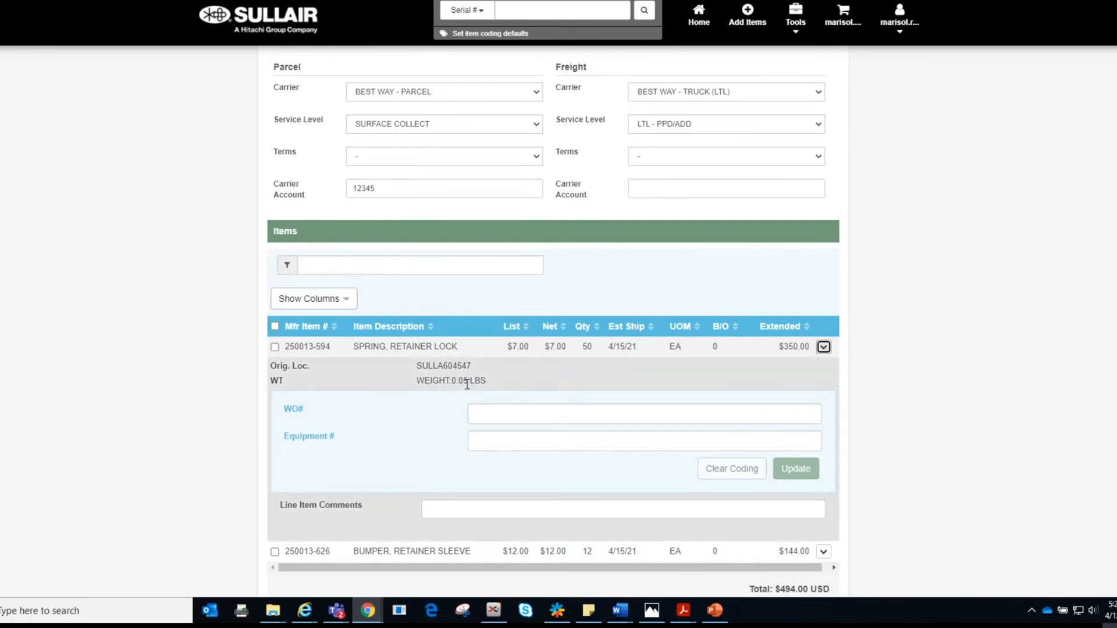
pyautogui.scroll(-3, 736, 402)
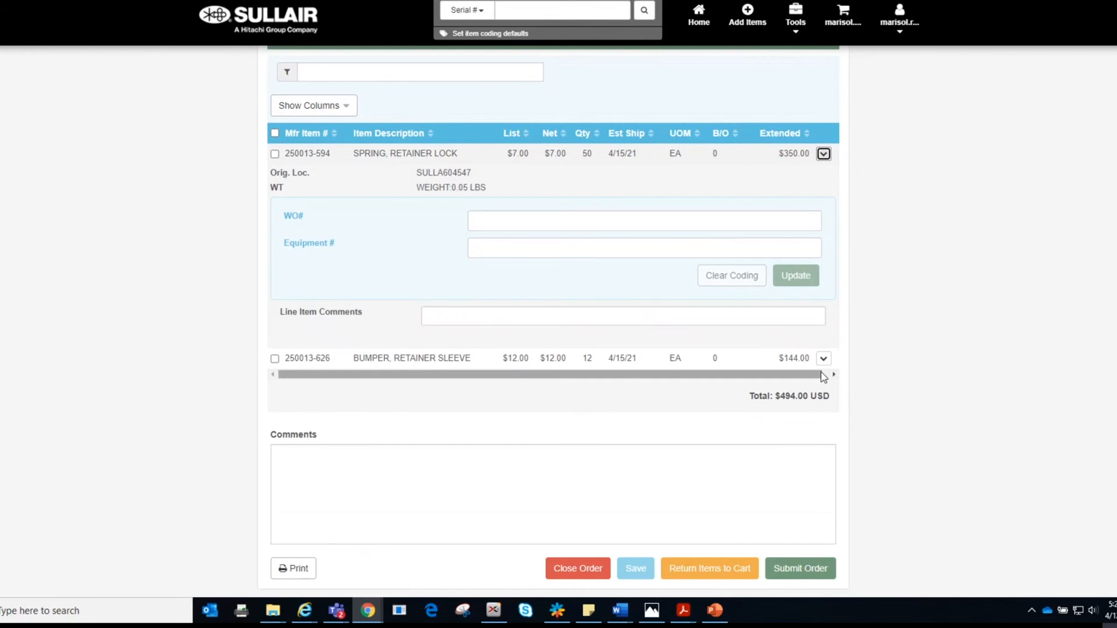
pyautogui.click(824, 359)
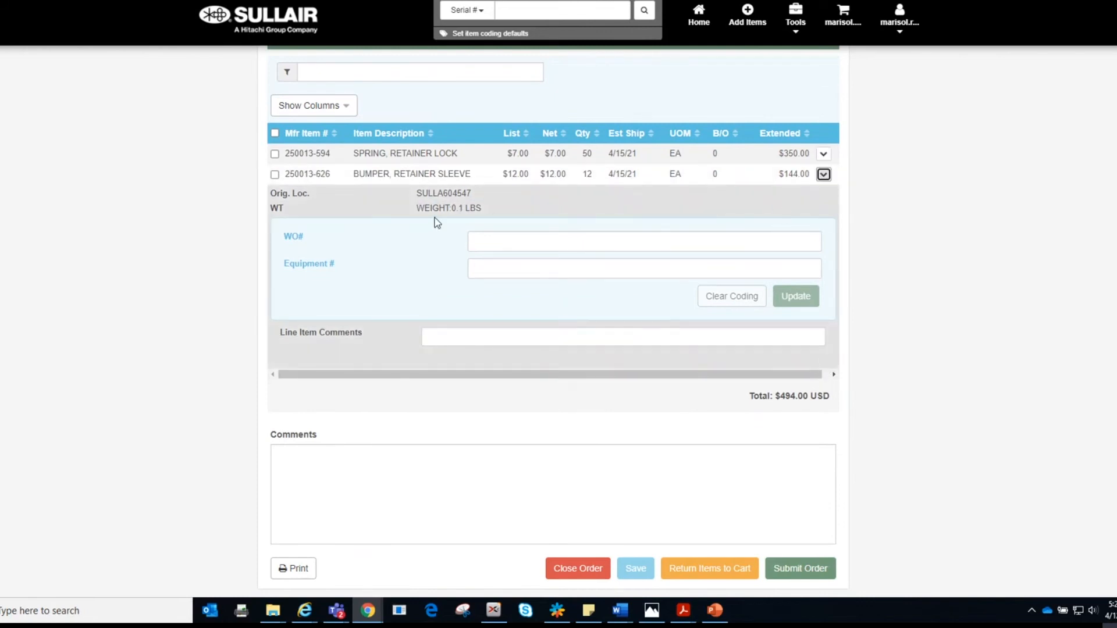
pyautogui.scroll(2, 413, 267)
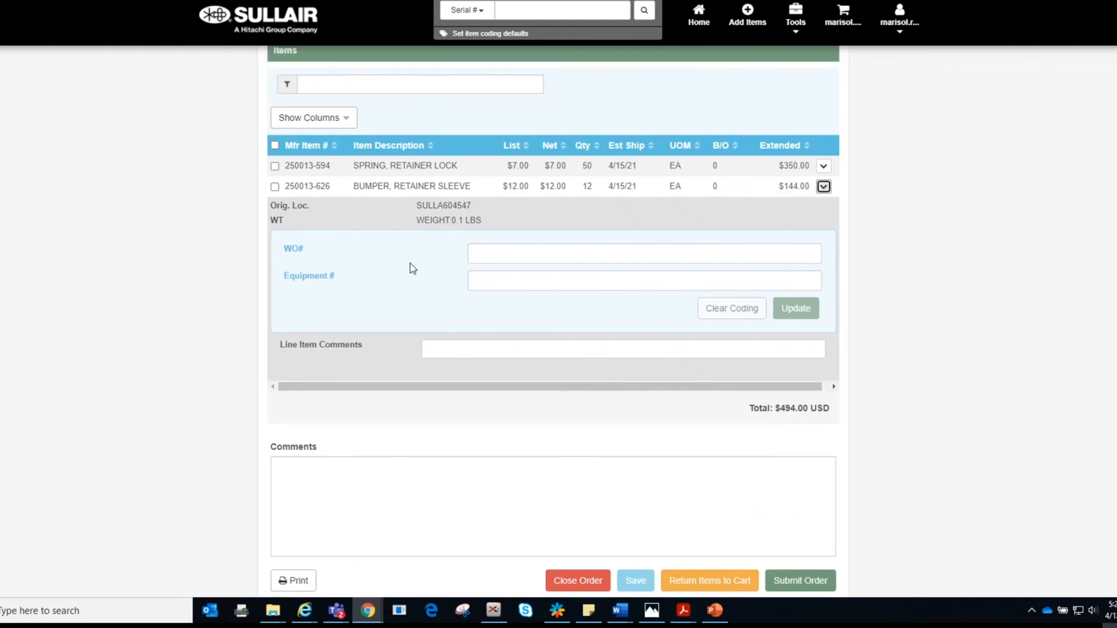
pyautogui.scroll(-2, 444, 284)
pyautogui.click(330, 457)
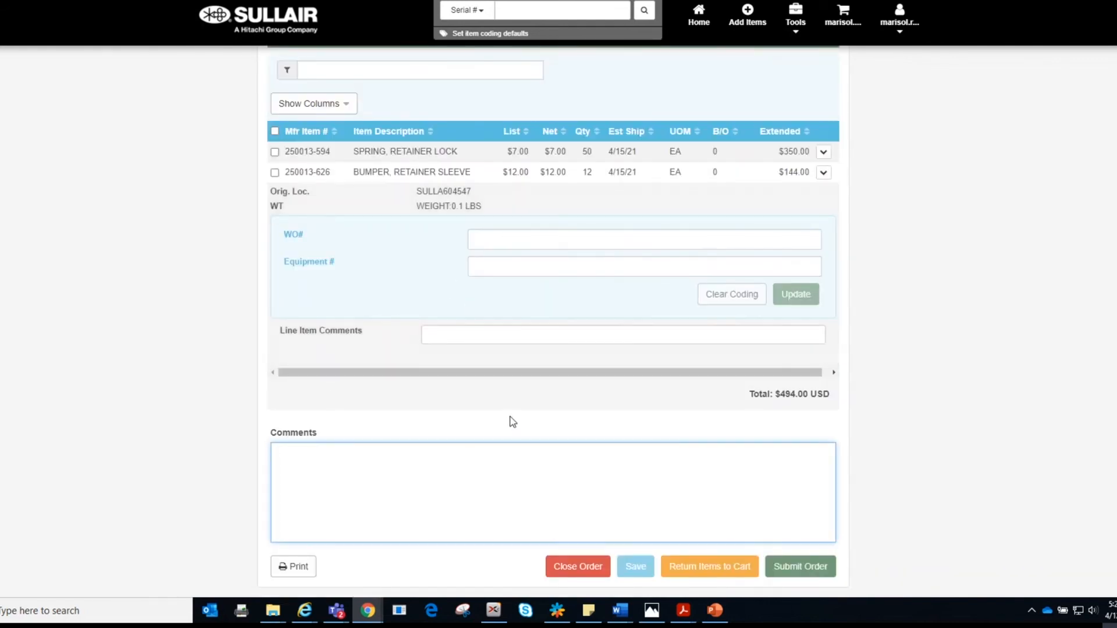
pyautogui.scroll(7, 512, 420)
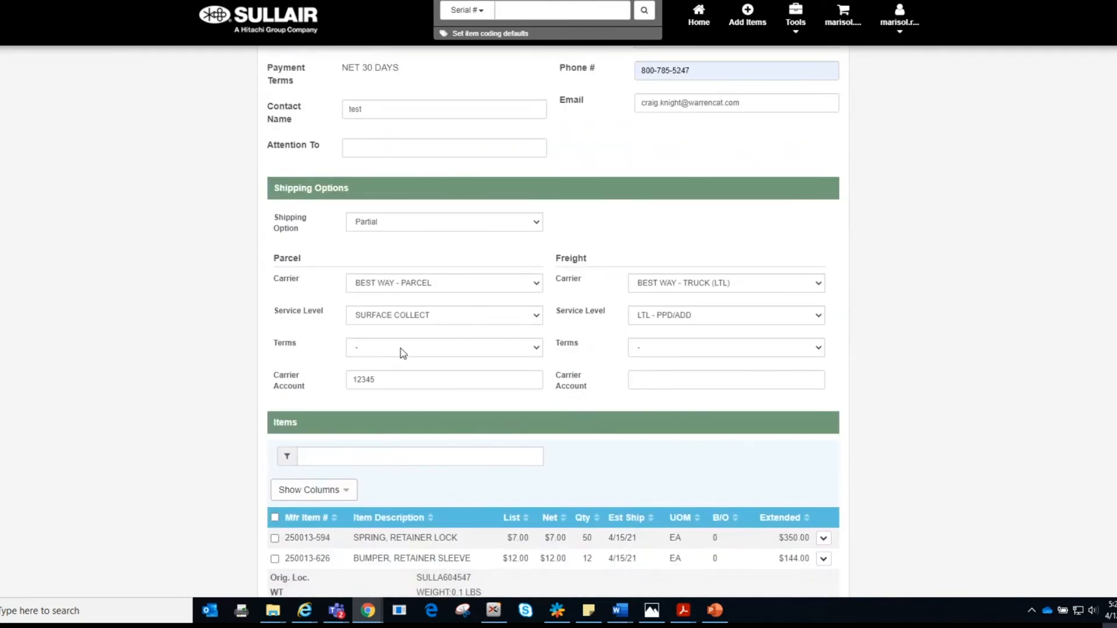
# Step: Change the parcel carrier to TO BE ADVISED with SPECIAL INSTRUCTIONS service level
pyautogui.scroll(-2, 499, 337)
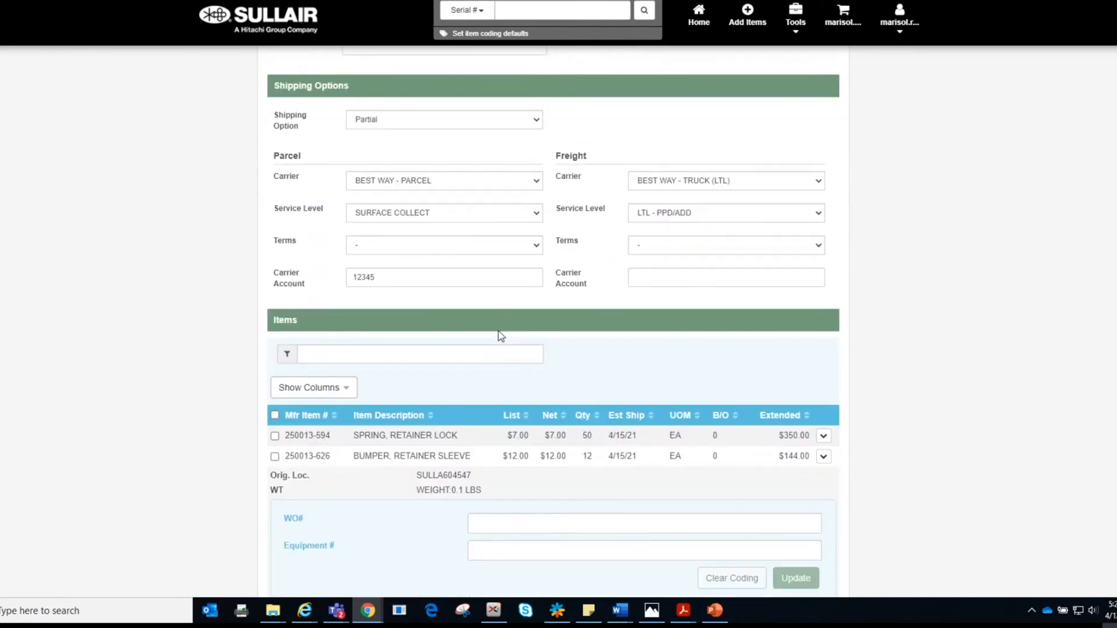
pyautogui.scroll(-2, 501, 390)
pyautogui.scroll(3, 499, 389)
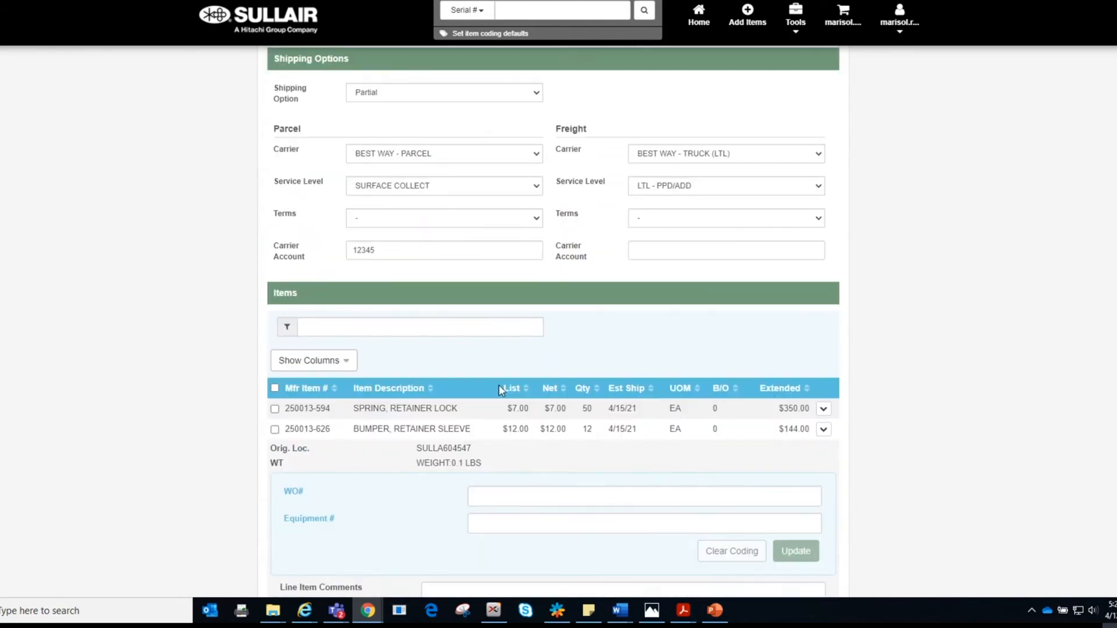
pyautogui.click(537, 220)
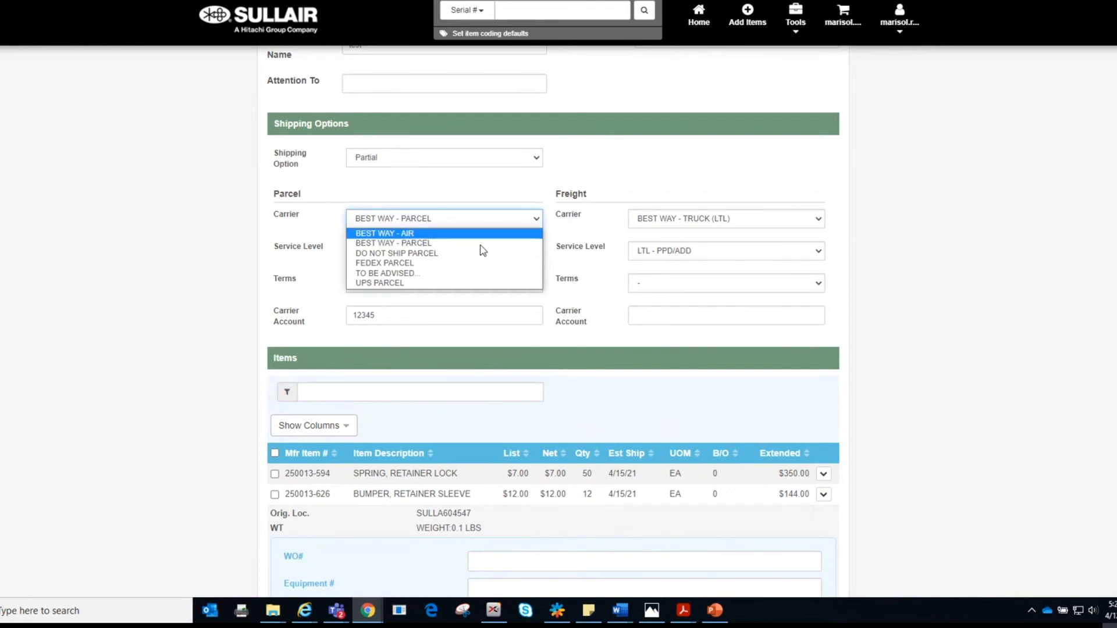
pyautogui.click(451, 274)
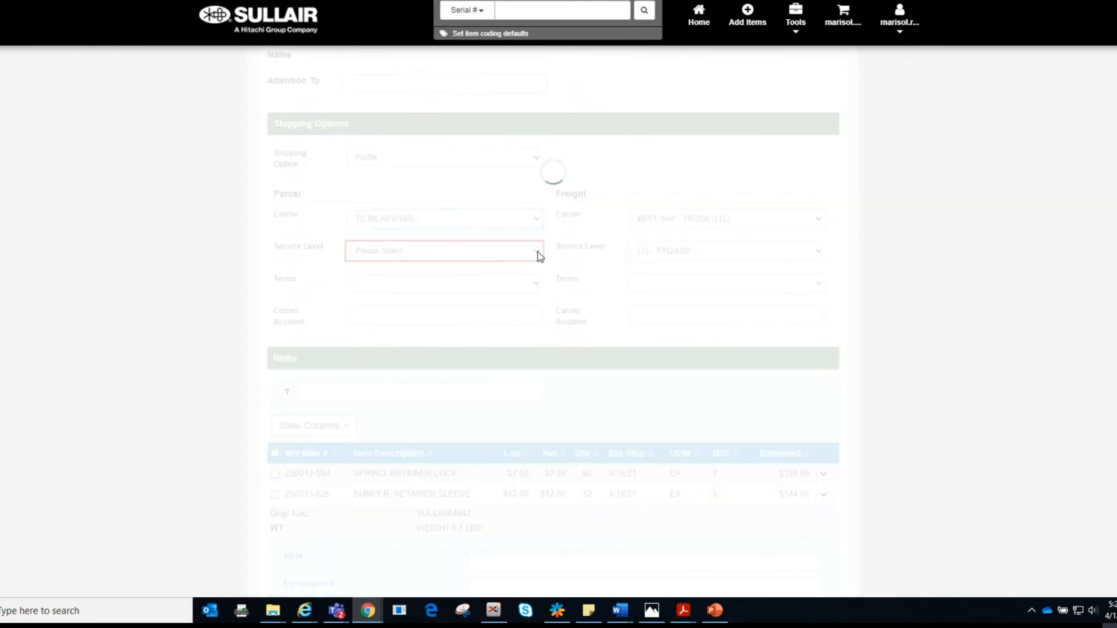
pyautogui.click(536, 253)
pyautogui.scroll(-3, 483, 431)
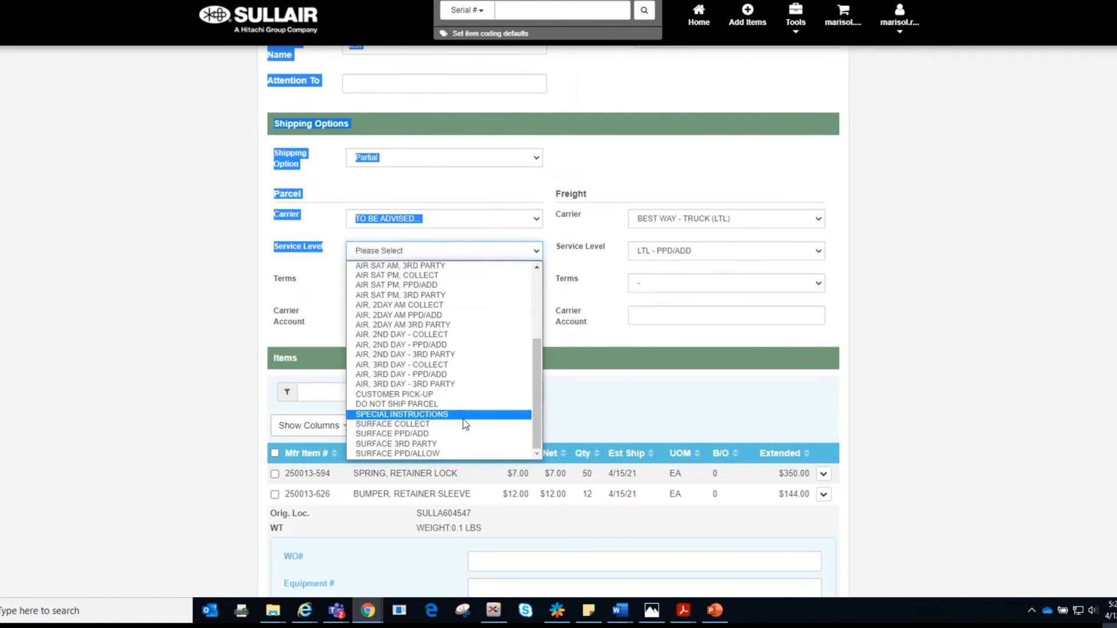
pyautogui.click(464, 414)
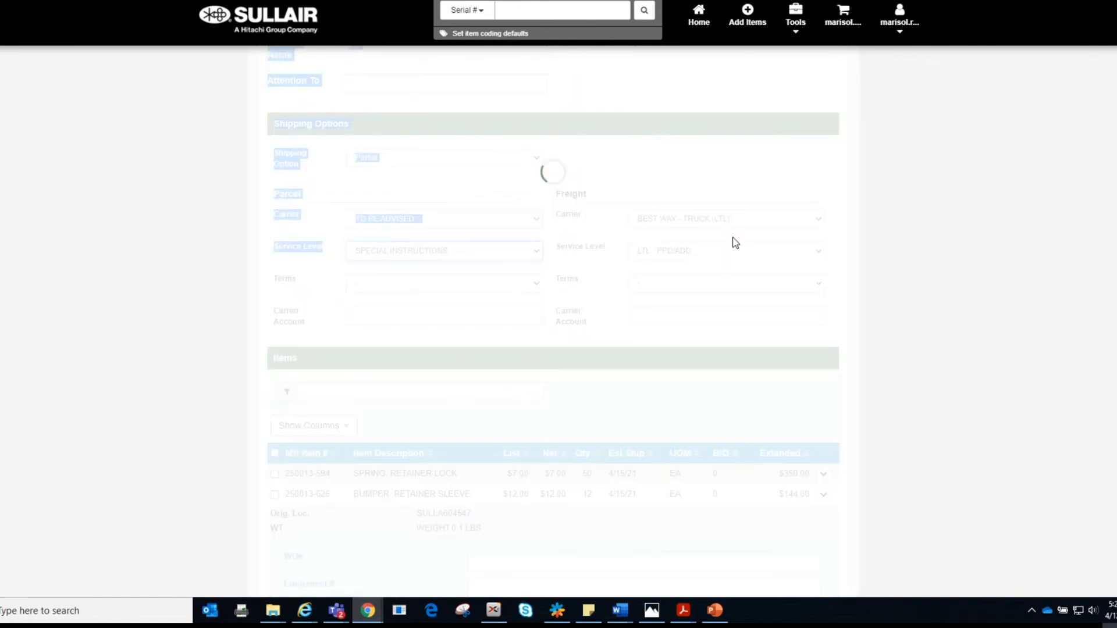
# Step: Change the freight carrier to TO BE ADVISED with SPECIAL INSTRUCTIONS service level
pyautogui.click(818, 219)
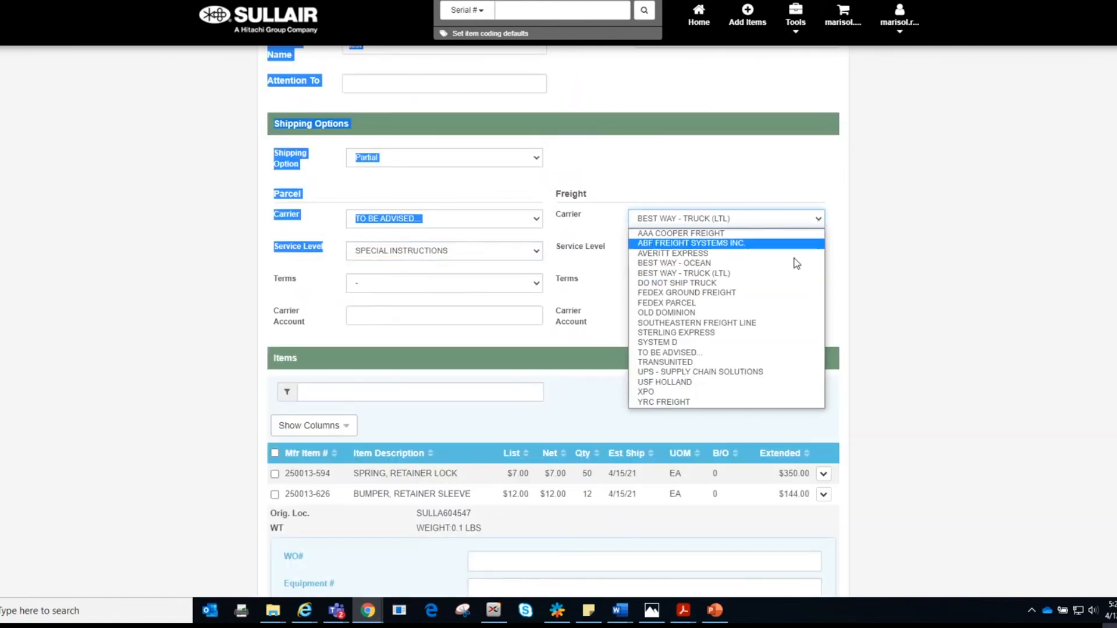
pyautogui.click(760, 353)
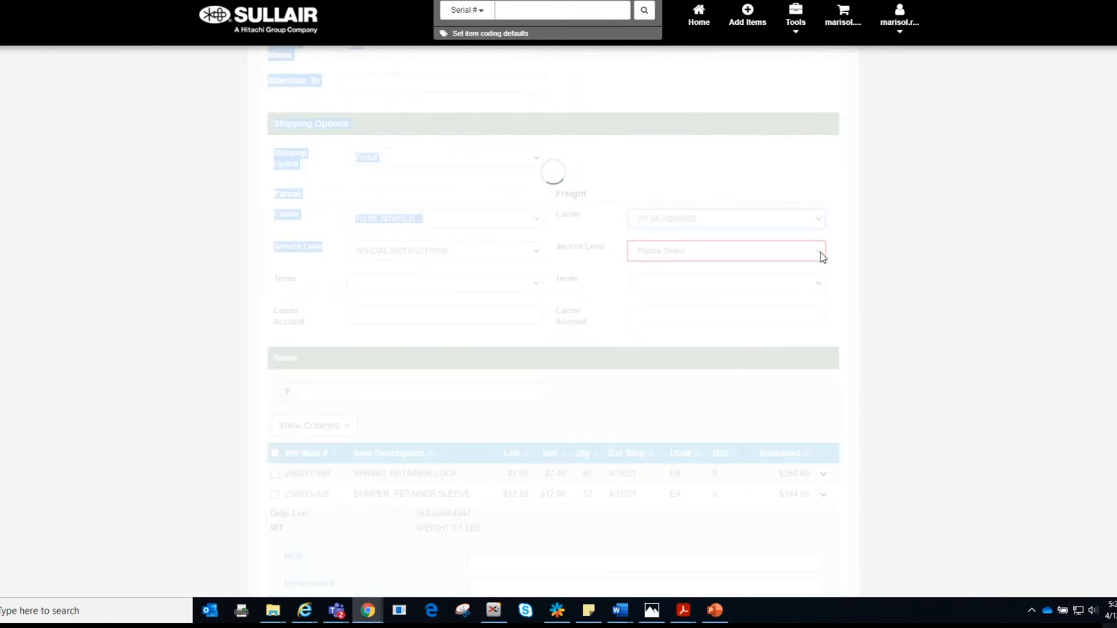
pyautogui.click(819, 253)
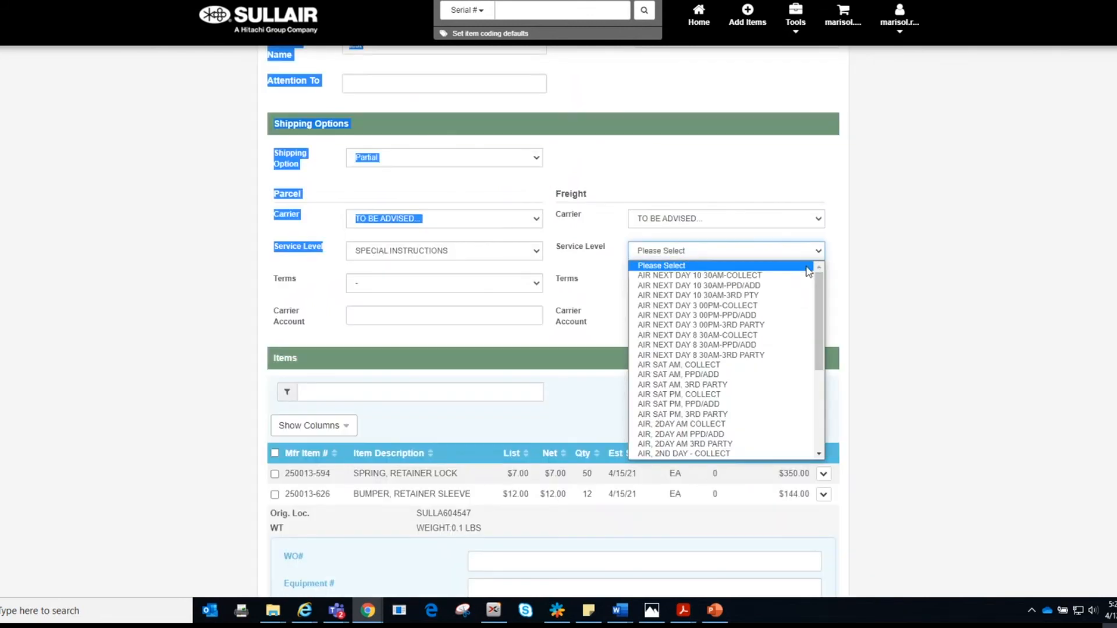
pyautogui.scroll(-5, 759, 390)
pyautogui.click(755, 416)
pyautogui.scroll(-5, 586, 378)
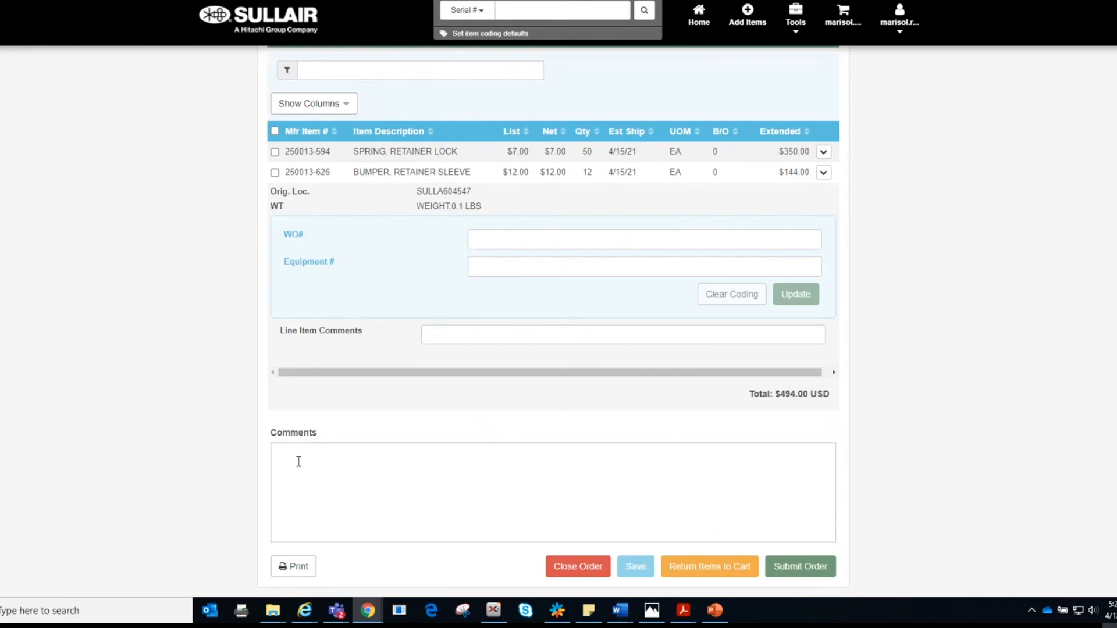
pyautogui.click(292, 470)
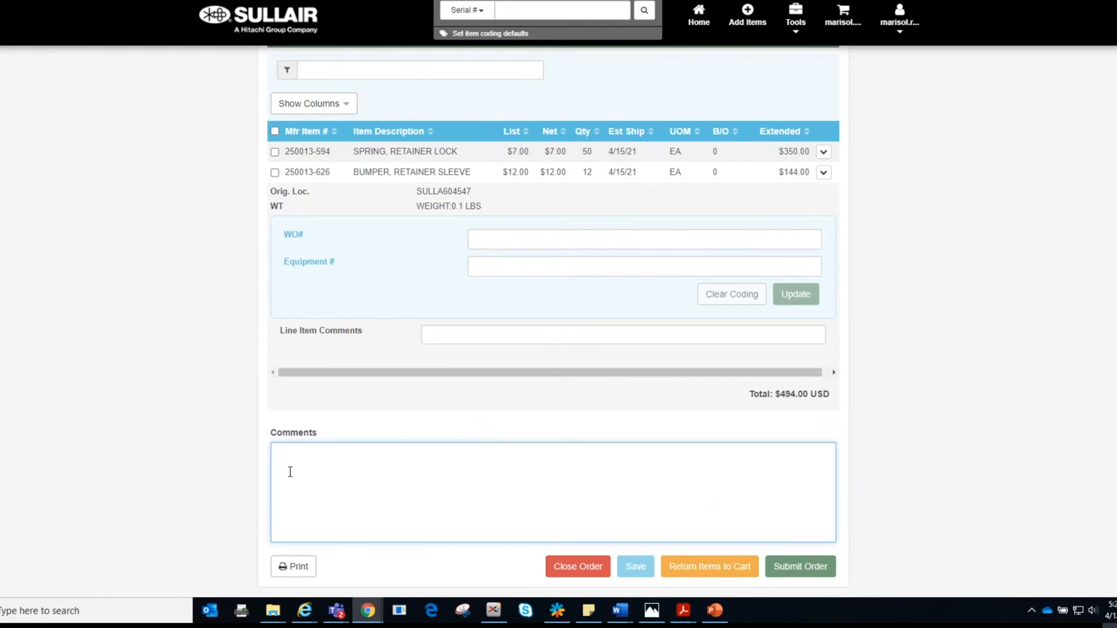
pyautogui.scroll(1, 290, 472)
pyautogui.scroll(-1, 290, 474)
pyautogui.scroll(1, 455, 491)
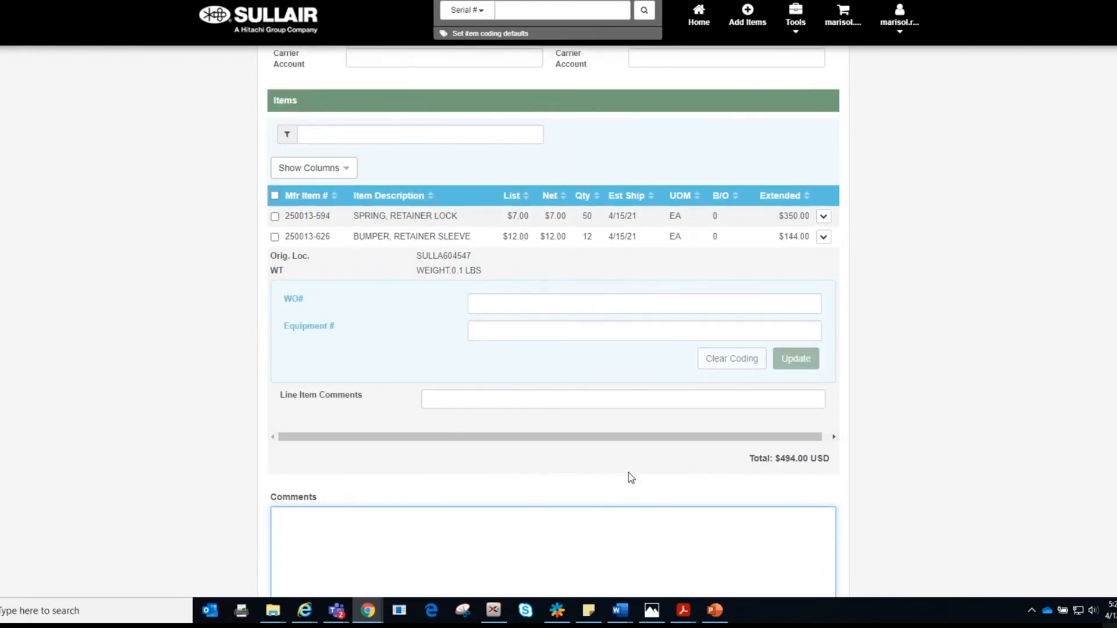
pyautogui.scroll(9, 632, 477)
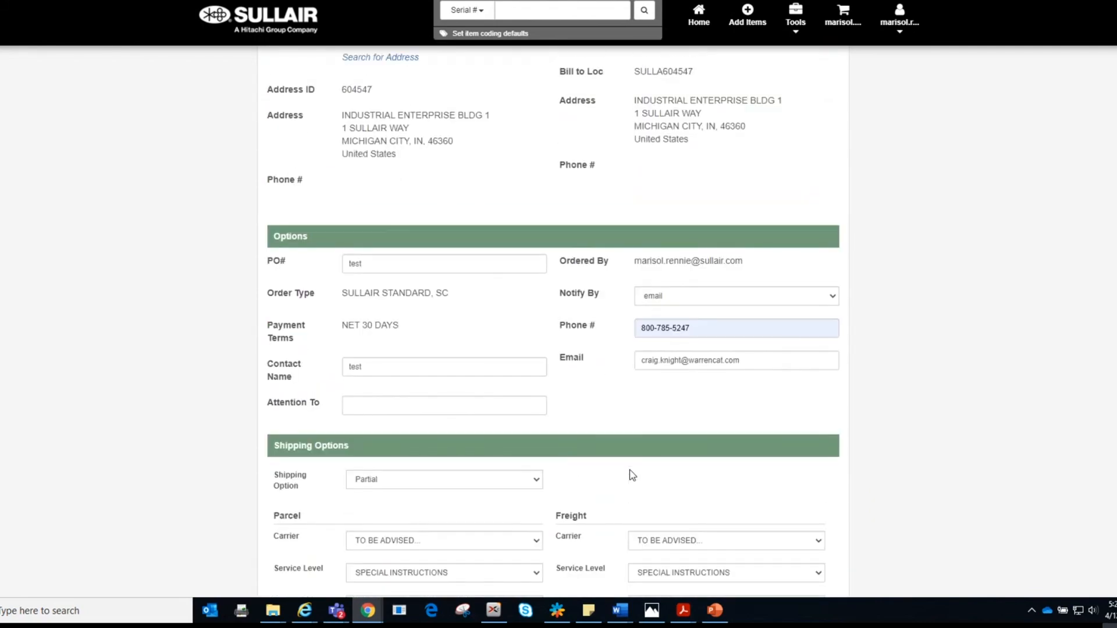
pyautogui.scroll(3, 633, 475)
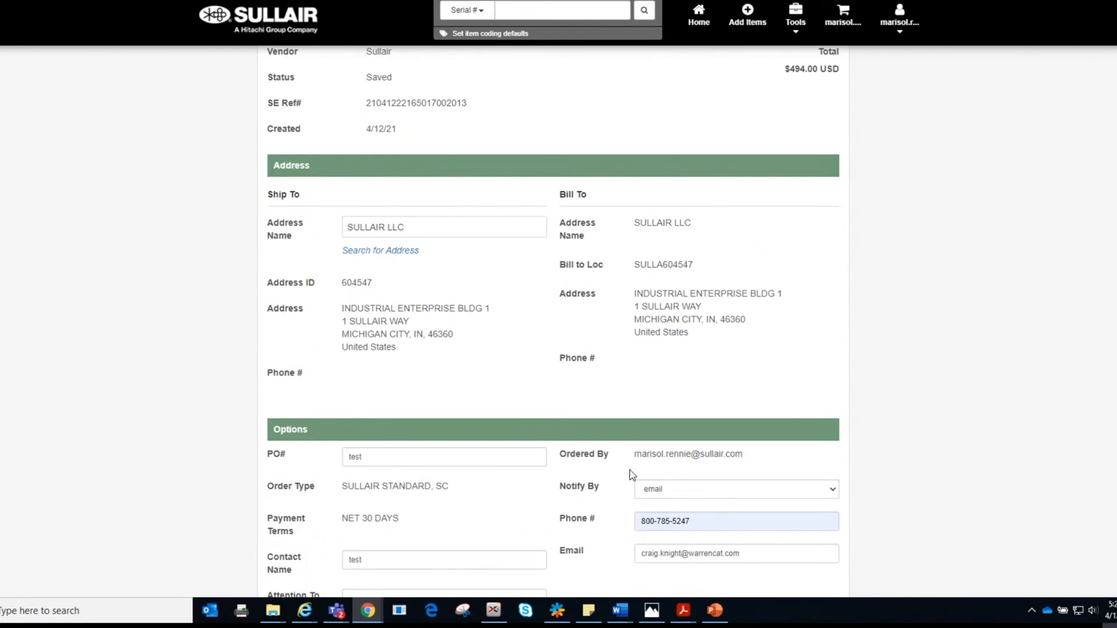
pyautogui.scroll(-2, 632, 475)
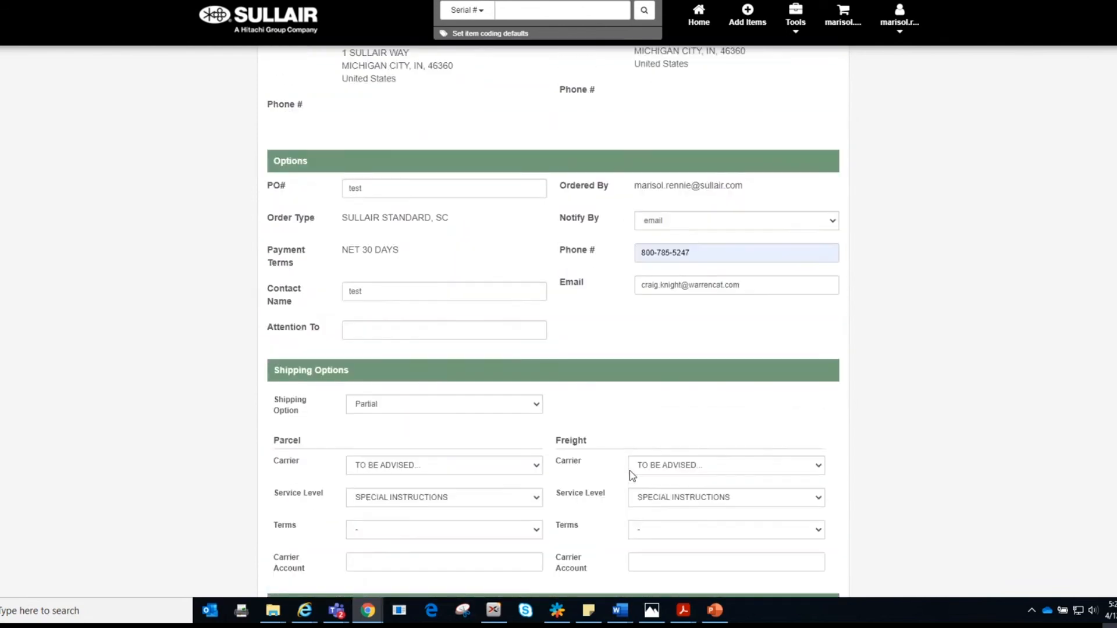
pyautogui.scroll(1, 630, 470)
pyautogui.doubleClick(360, 264)
pyautogui.rightClick(360, 264)
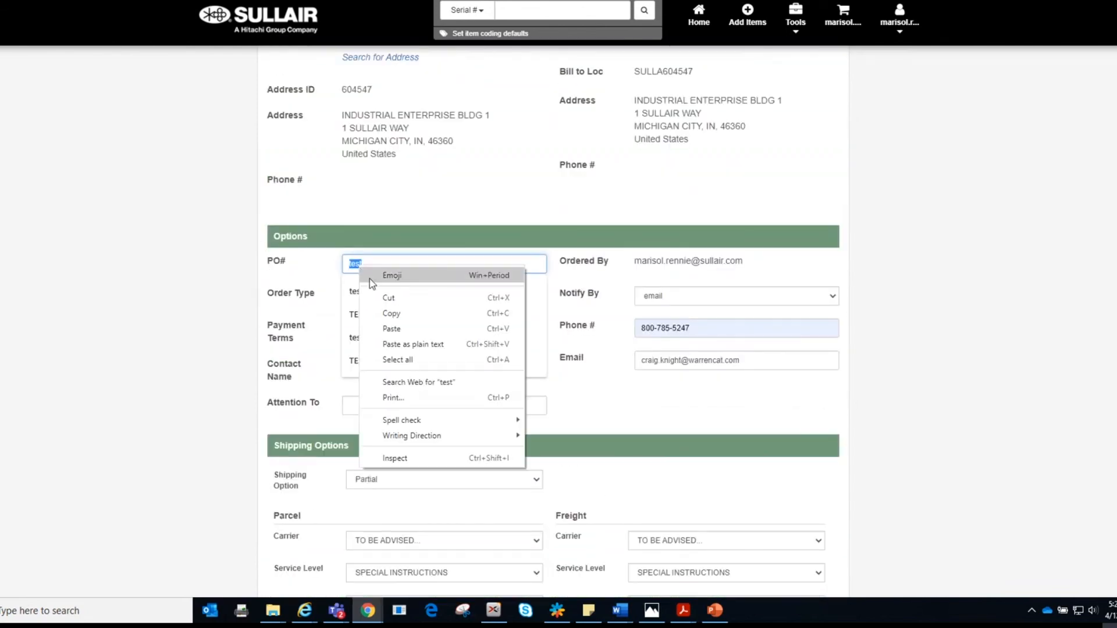
pyautogui.click(387, 312)
pyautogui.scroll(-6, 779, 378)
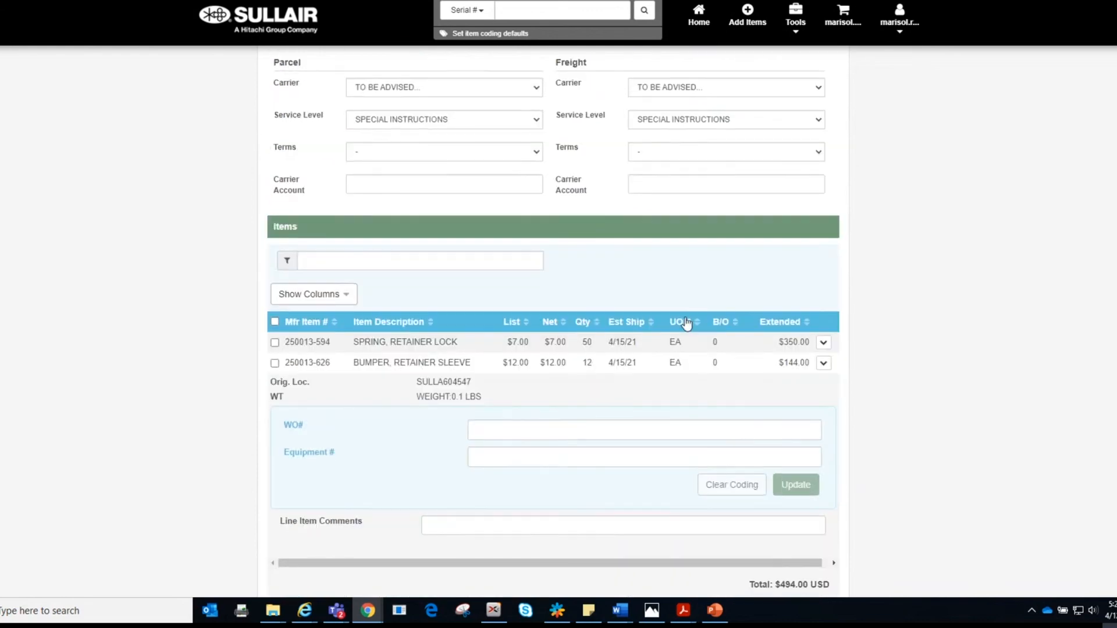
pyautogui.scroll(-3, 451, 396)
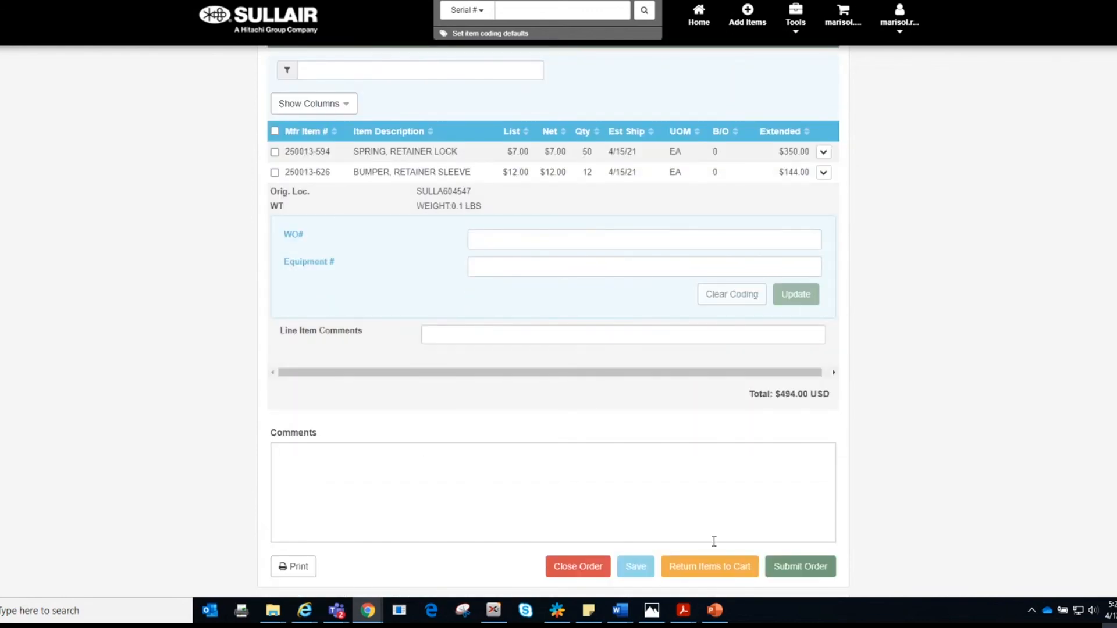
# Step: Submit the order, then return to the form after the lowercase PO Number warning
pyautogui.click(810, 569)
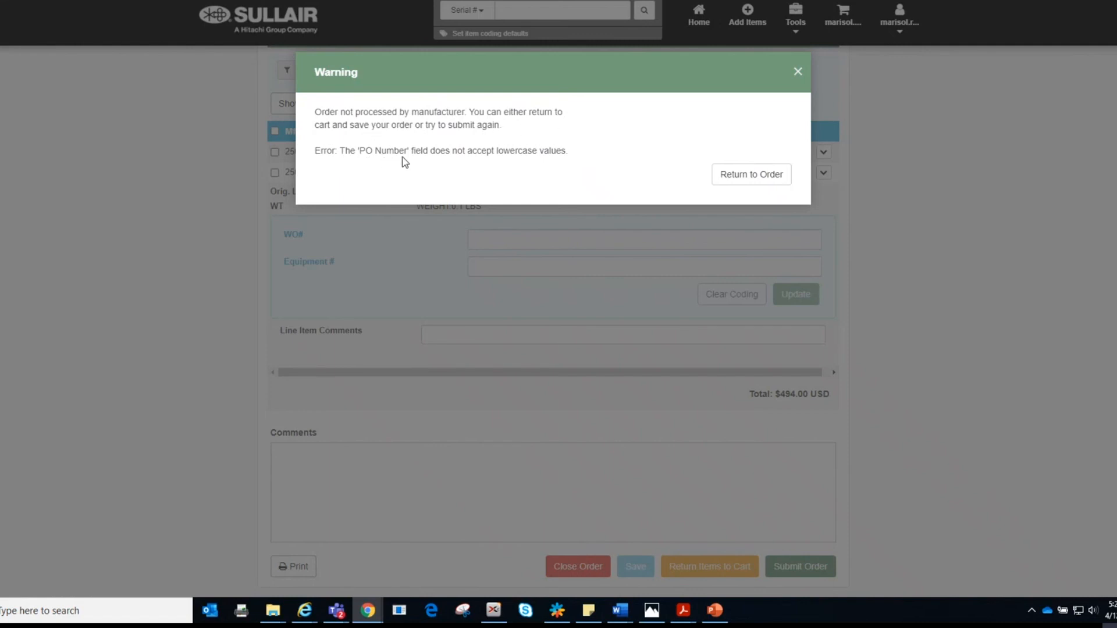
pyautogui.click(747, 179)
pyautogui.scroll(6, 578, 332)
pyautogui.scroll(4, 533, 327)
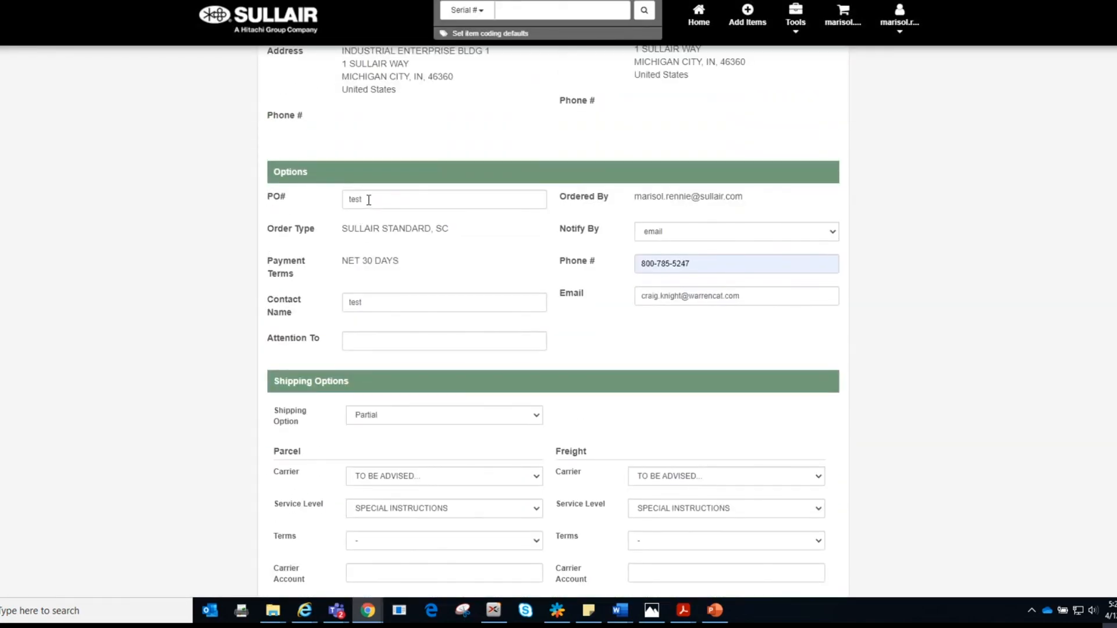
# Step: Replace the PO# and Contact Name with uppercase TEST
pyautogui.moveTo(368, 200); pyautogui.dragTo(327, 205)
pyautogui.write('TEST')
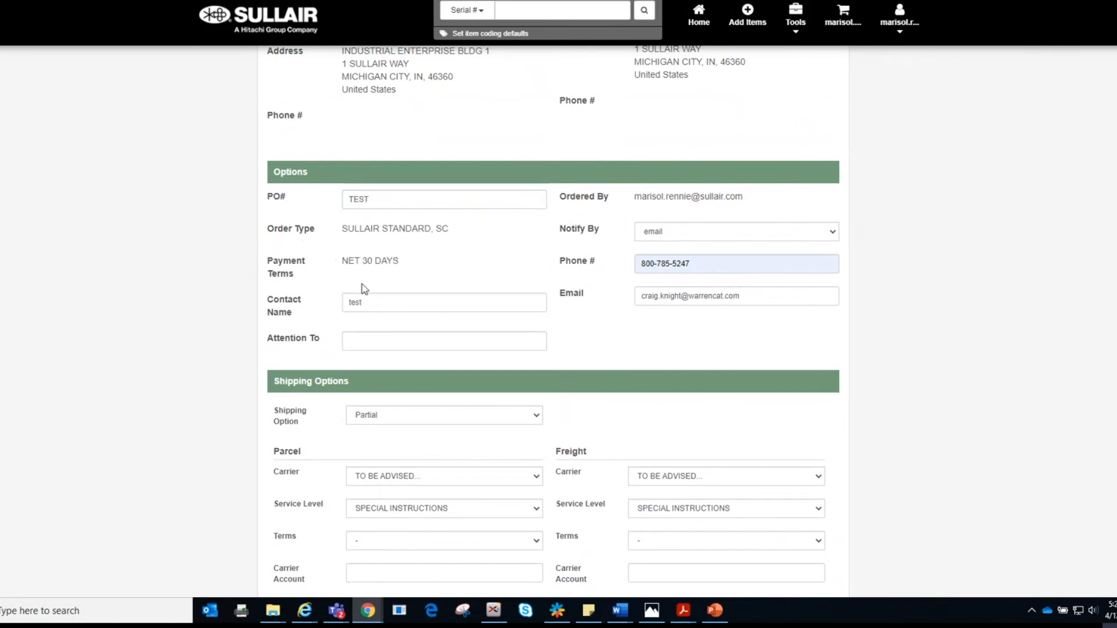
pyautogui.moveTo(376, 303); pyautogui.dragTo(335, 307)
pyautogui.write('TEST')
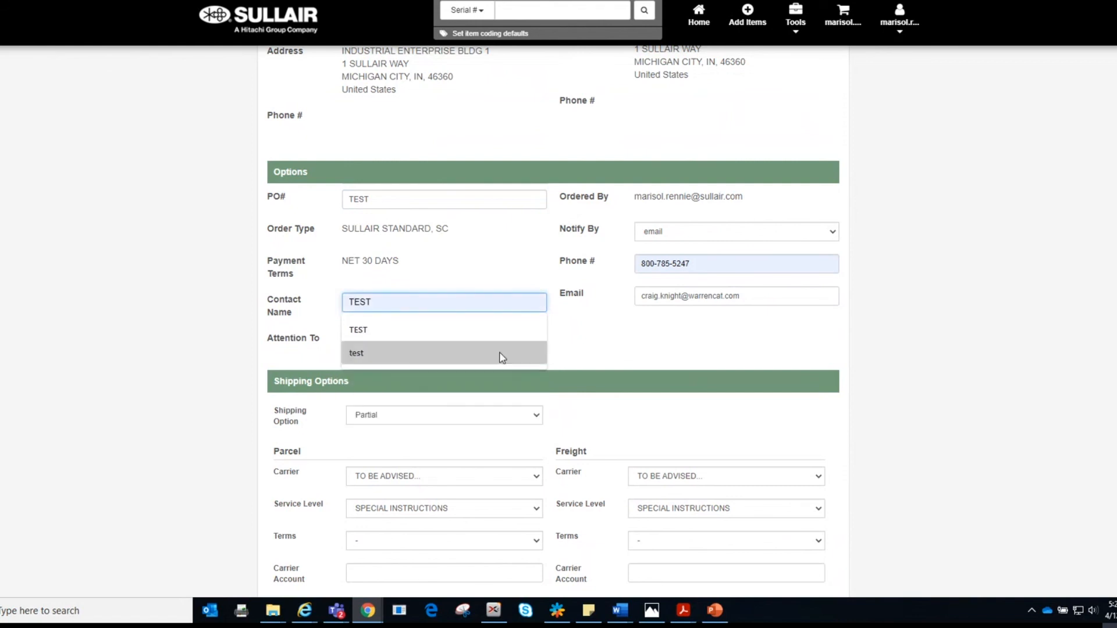
pyautogui.click(605, 332)
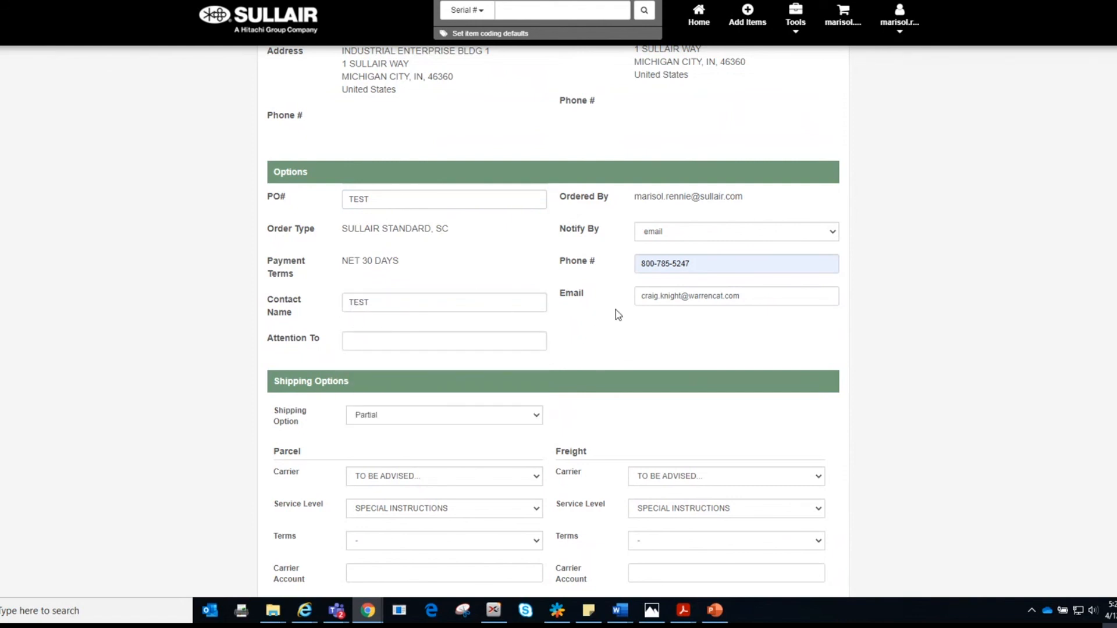
# Step: Submit the corrected order
pyautogui.scroll(-5, 594, 354)
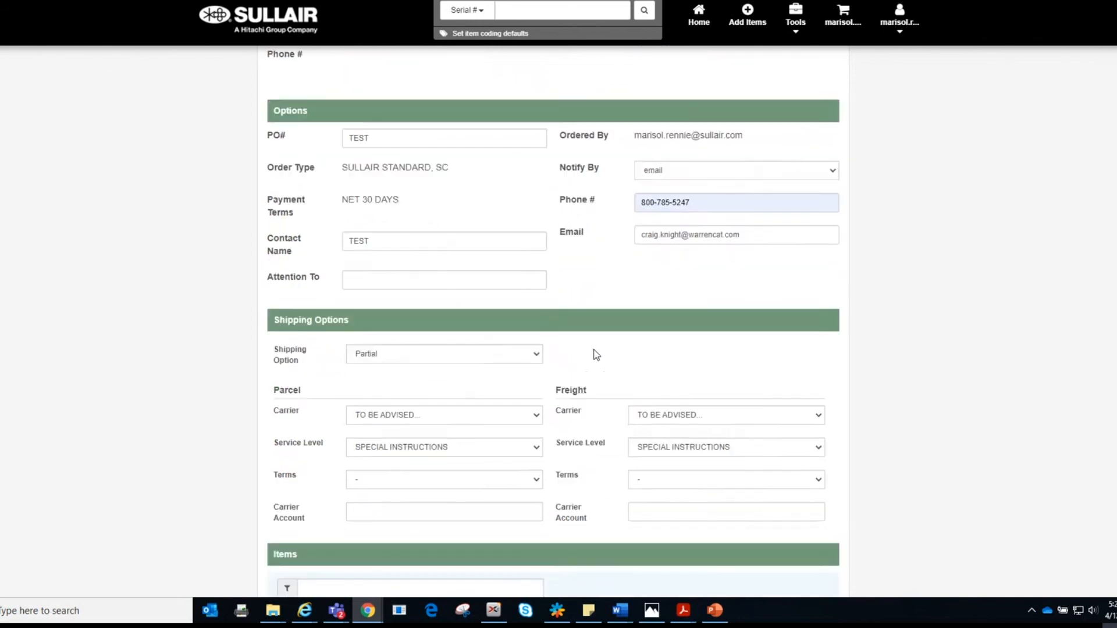
pyautogui.scroll(-4, 594, 357)
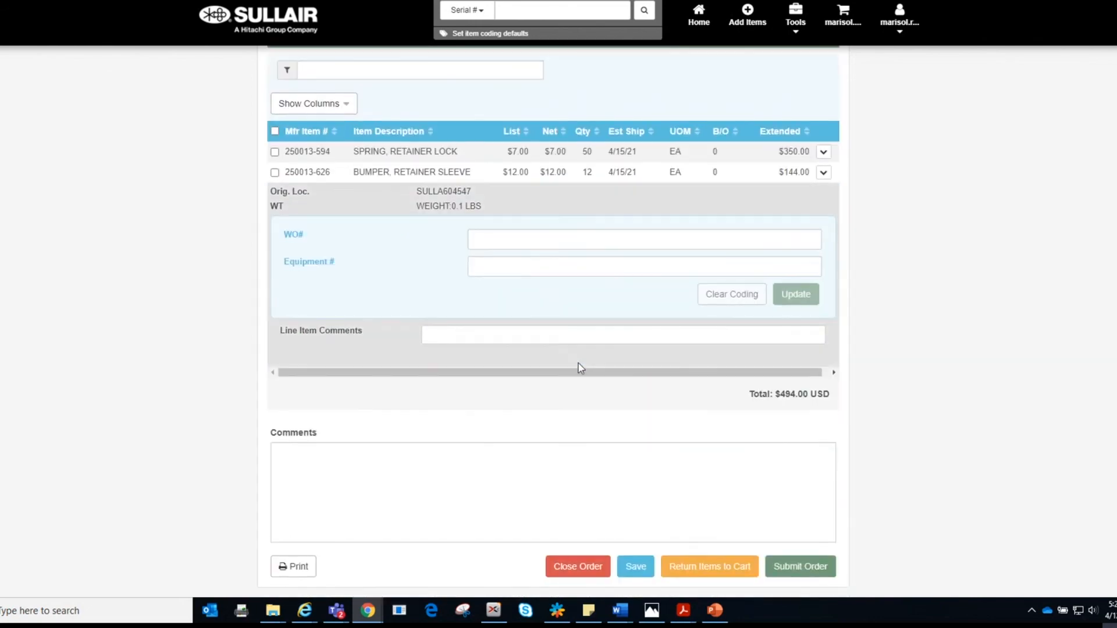
pyautogui.click(805, 572)
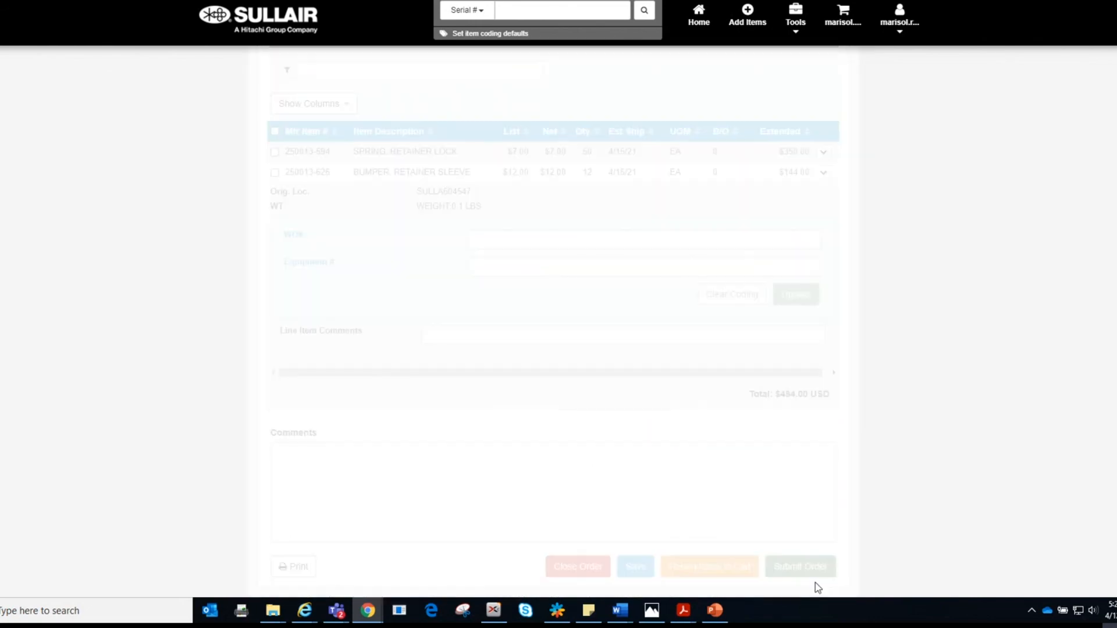